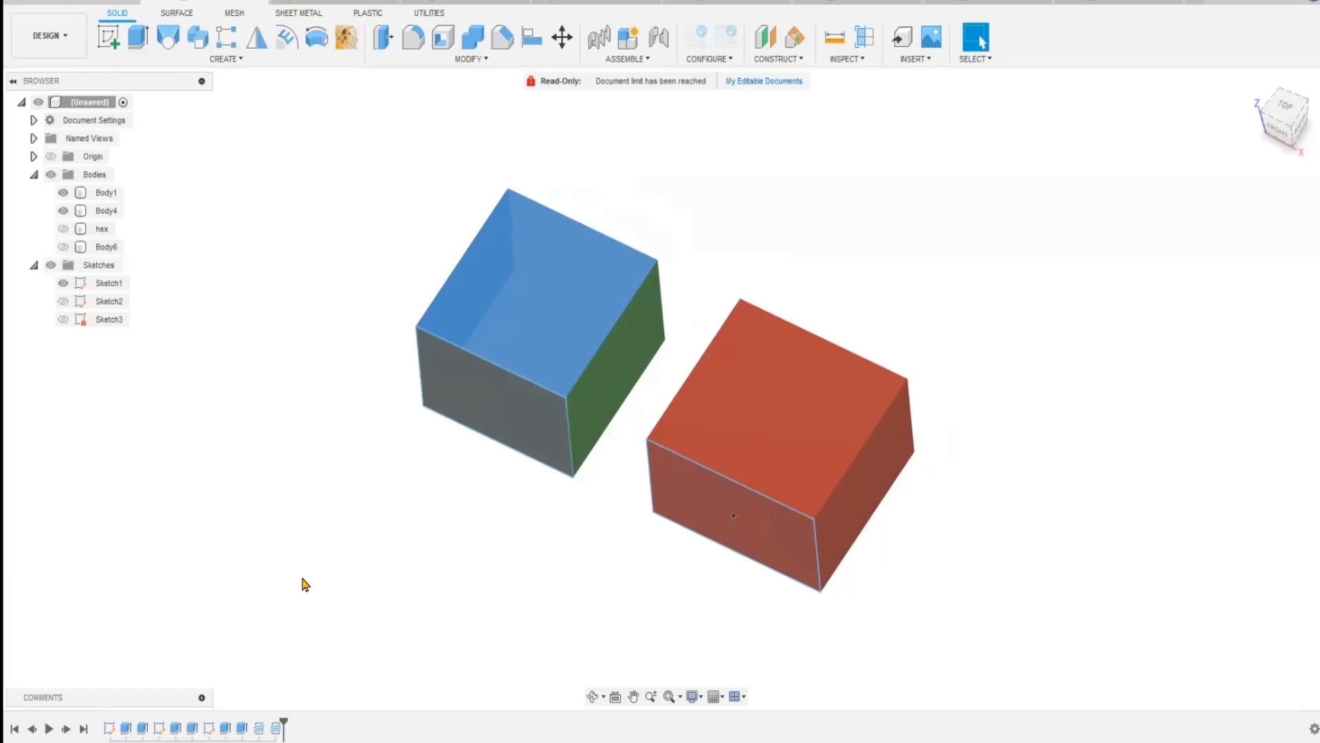
# Start an Align operation with Bodies as the object type.
pyautogui.keyDown('shift'); pyautogui.moveTo(404, 509); pyautogui.dragTo(410, 543, button='middle'); pyautogui.keyUp('shift')
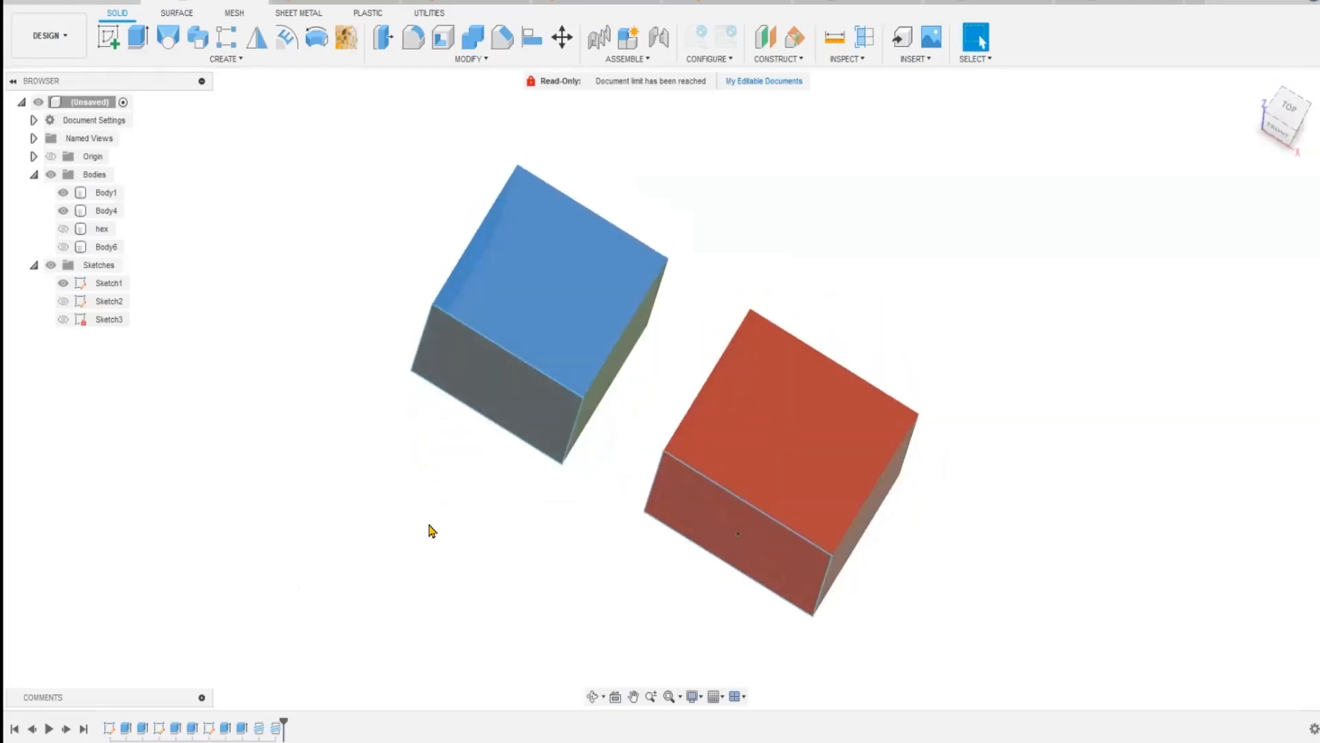
pyautogui.keyDown('shift'); pyautogui.moveTo(937, 333); pyautogui.dragTo(944, 300, button='middle'); pyautogui.keyUp('shift')
pyautogui.moveTo(892, 248); pyautogui.dragTo(826, 280, button='middle')
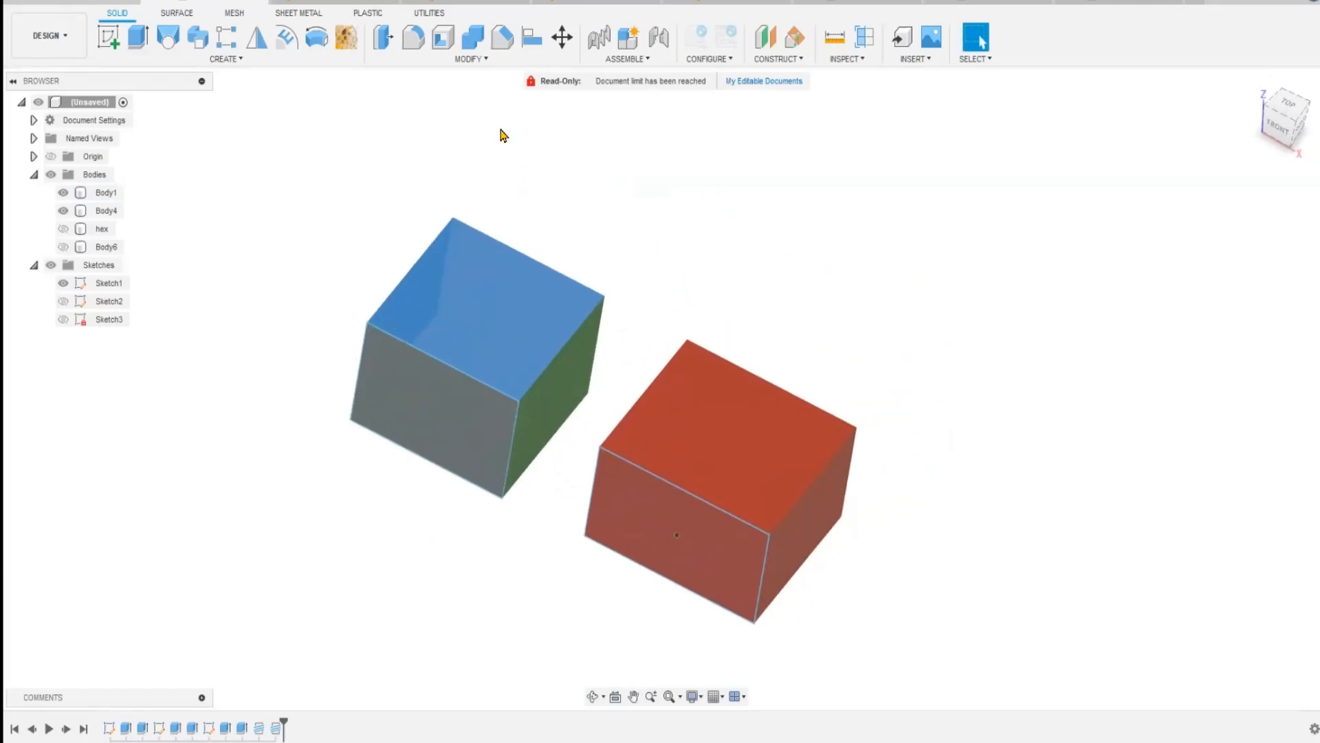
pyautogui.click(457, 60)
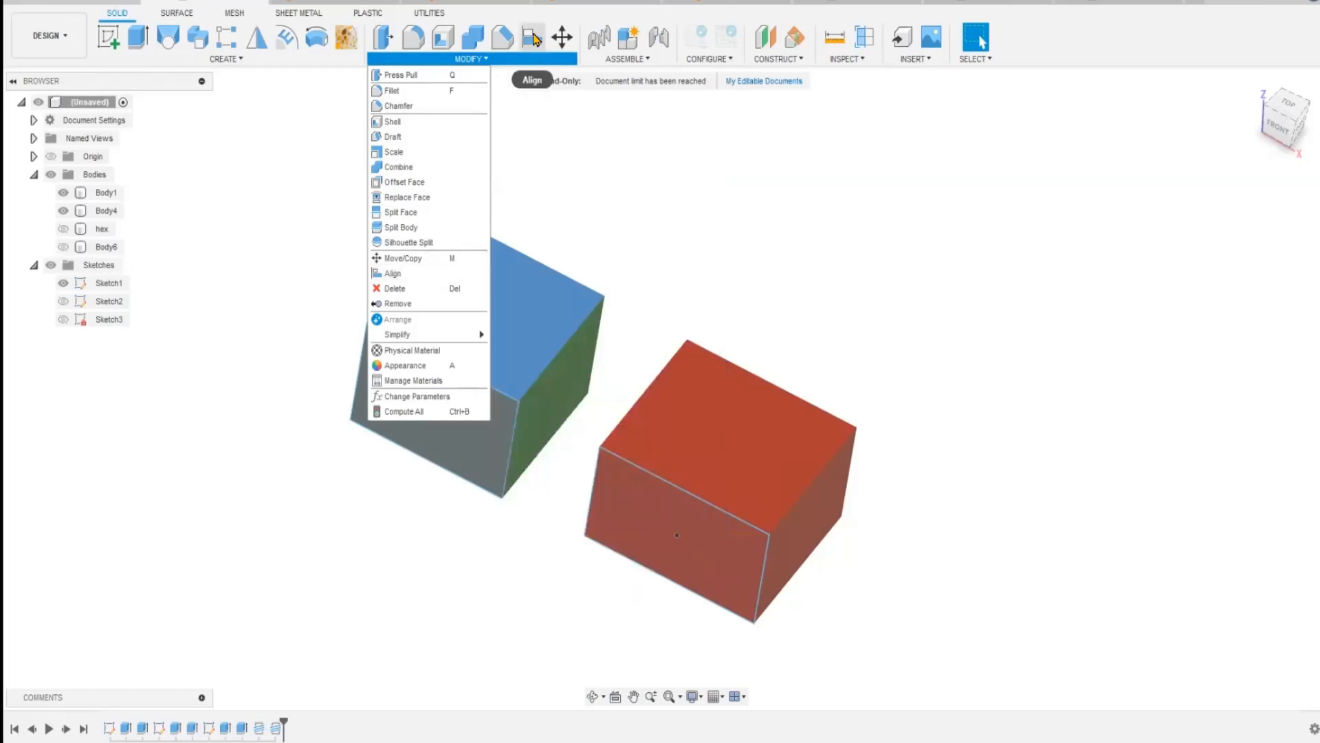
pyautogui.click(534, 39)
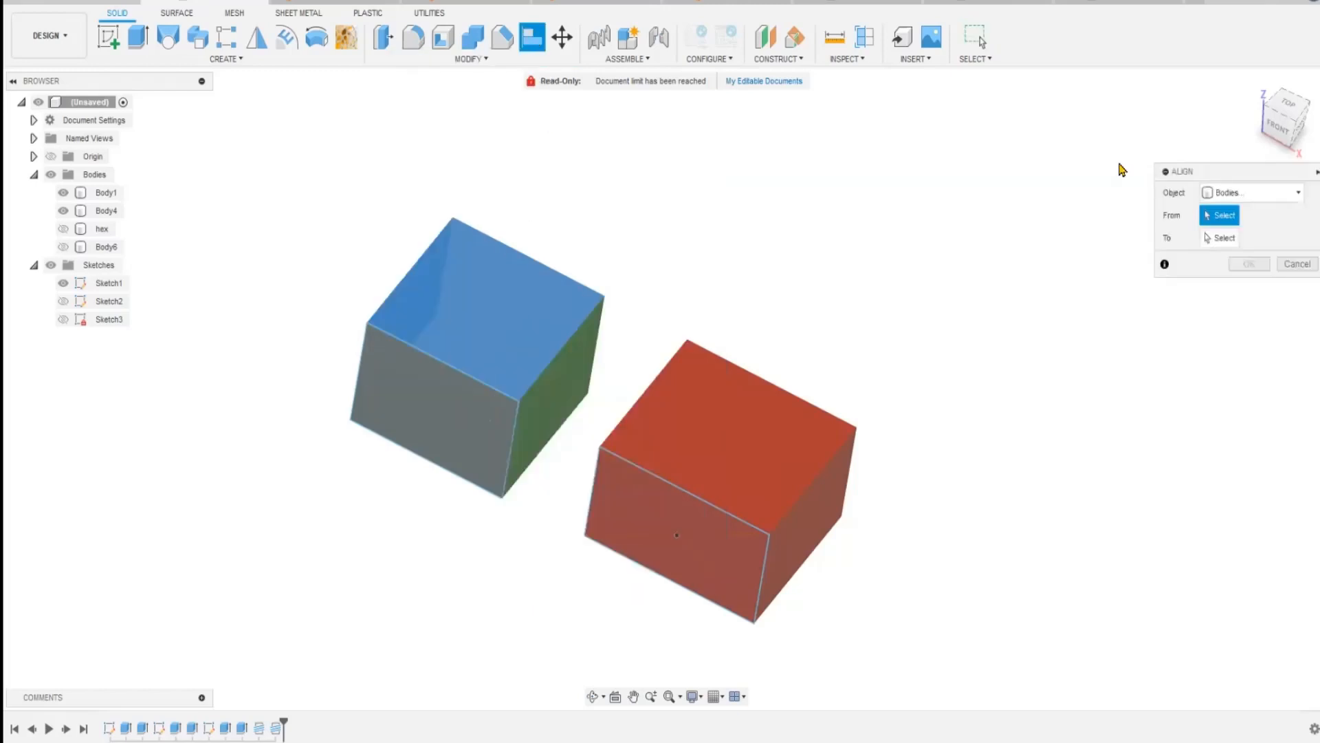
pyautogui.moveTo(1218, 172); pyautogui.dragTo(775, 163)
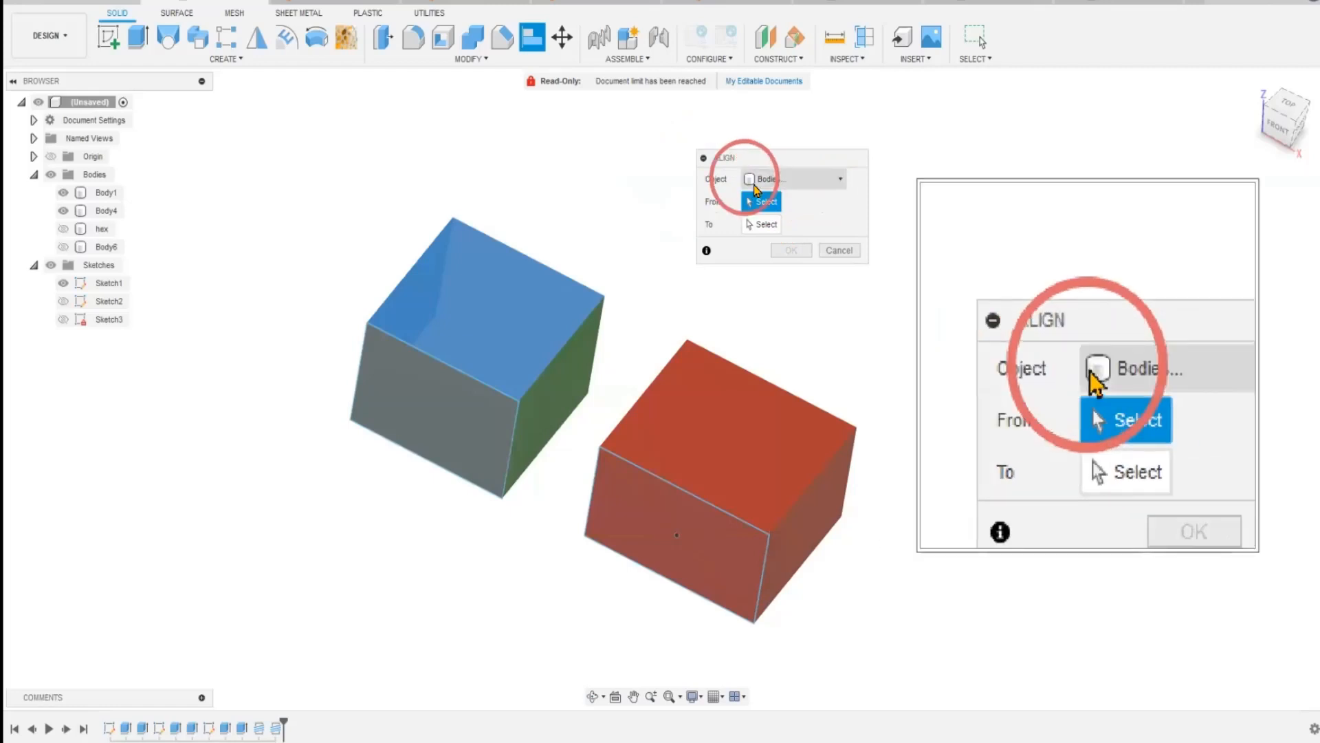
pyautogui.click(841, 180)
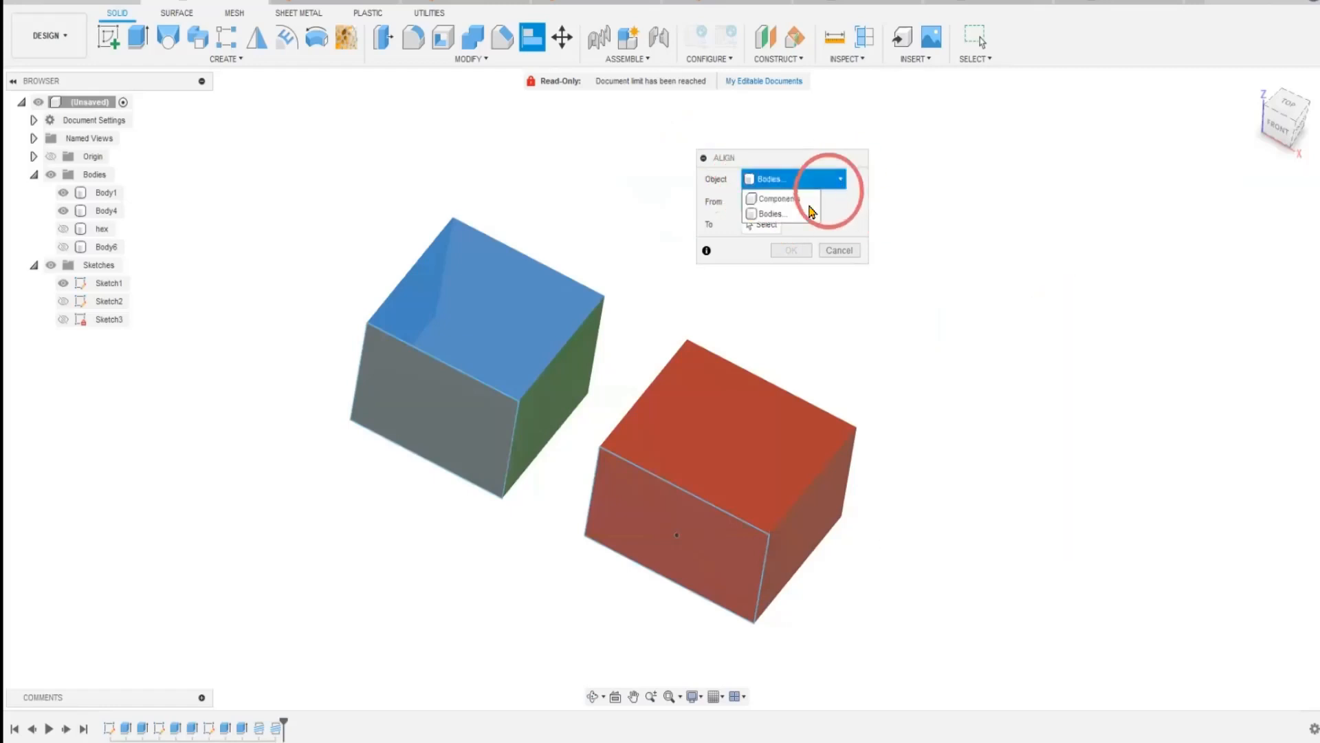
pyautogui.click(771, 180)
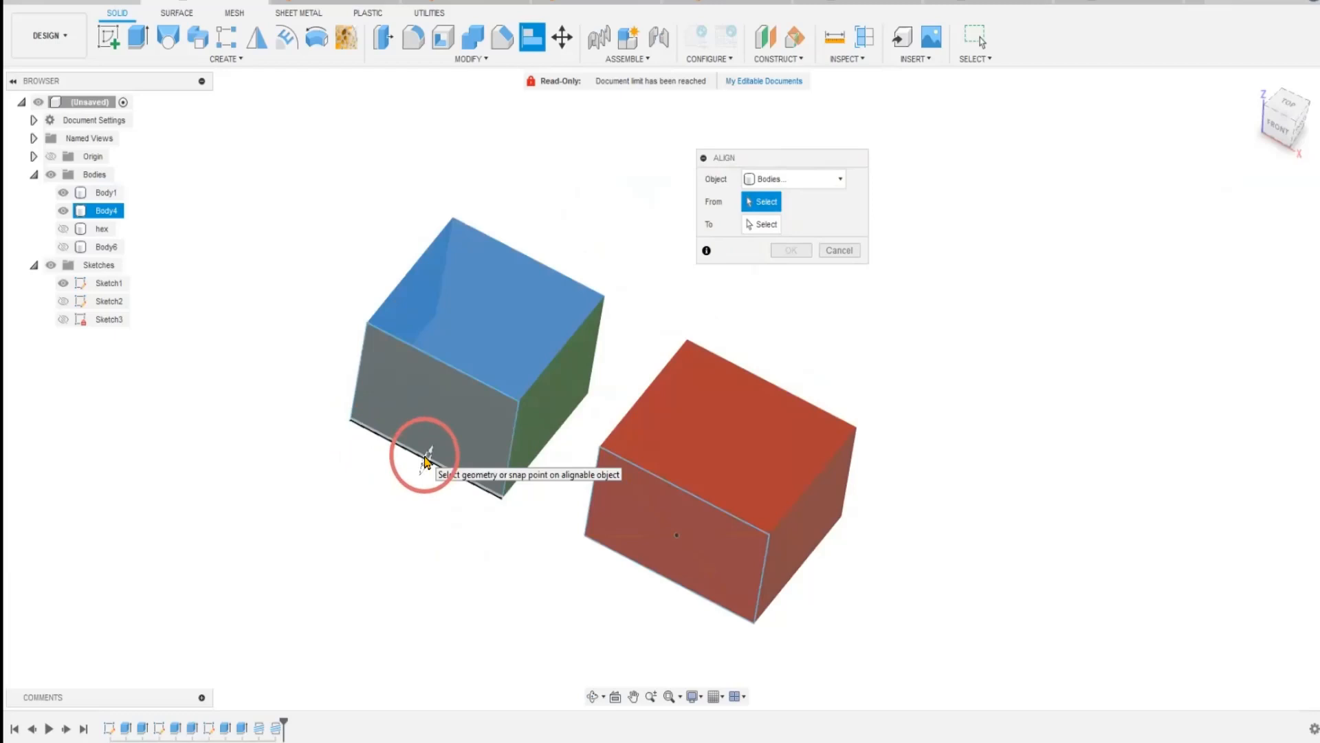
# Align the multicoloured box's upper front corner on its green face to the red box's upper rear corner on the side facing it.
pyautogui.scroll(5, 428, 453)
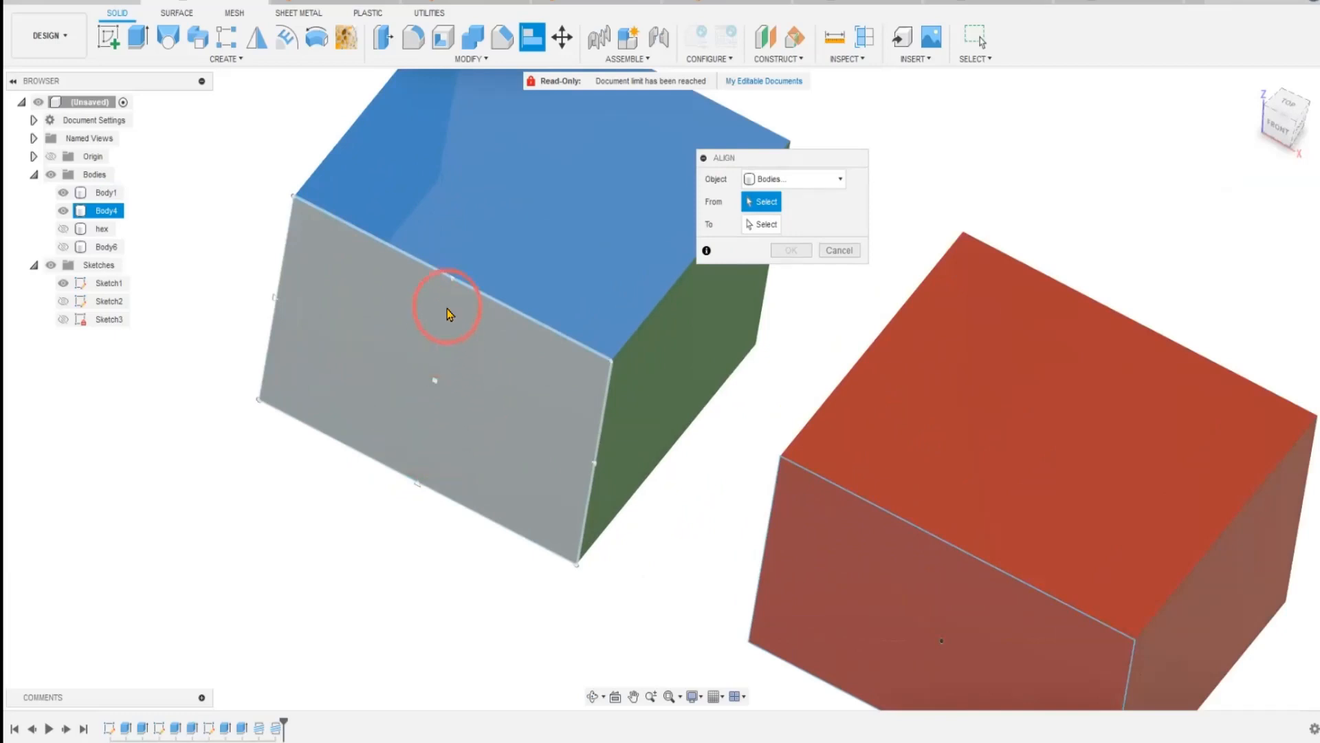
pyautogui.scroll(4, 448, 304)
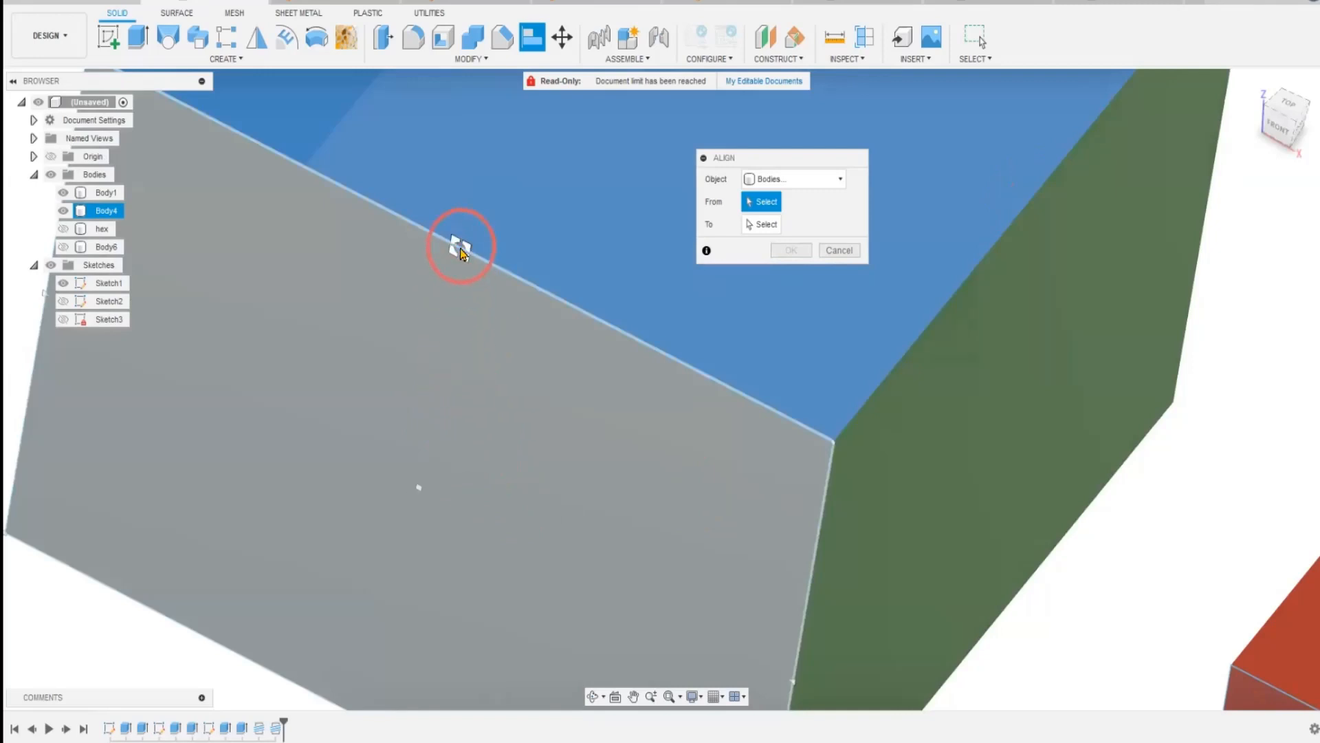
pyautogui.scroll(-5, 502, 385)
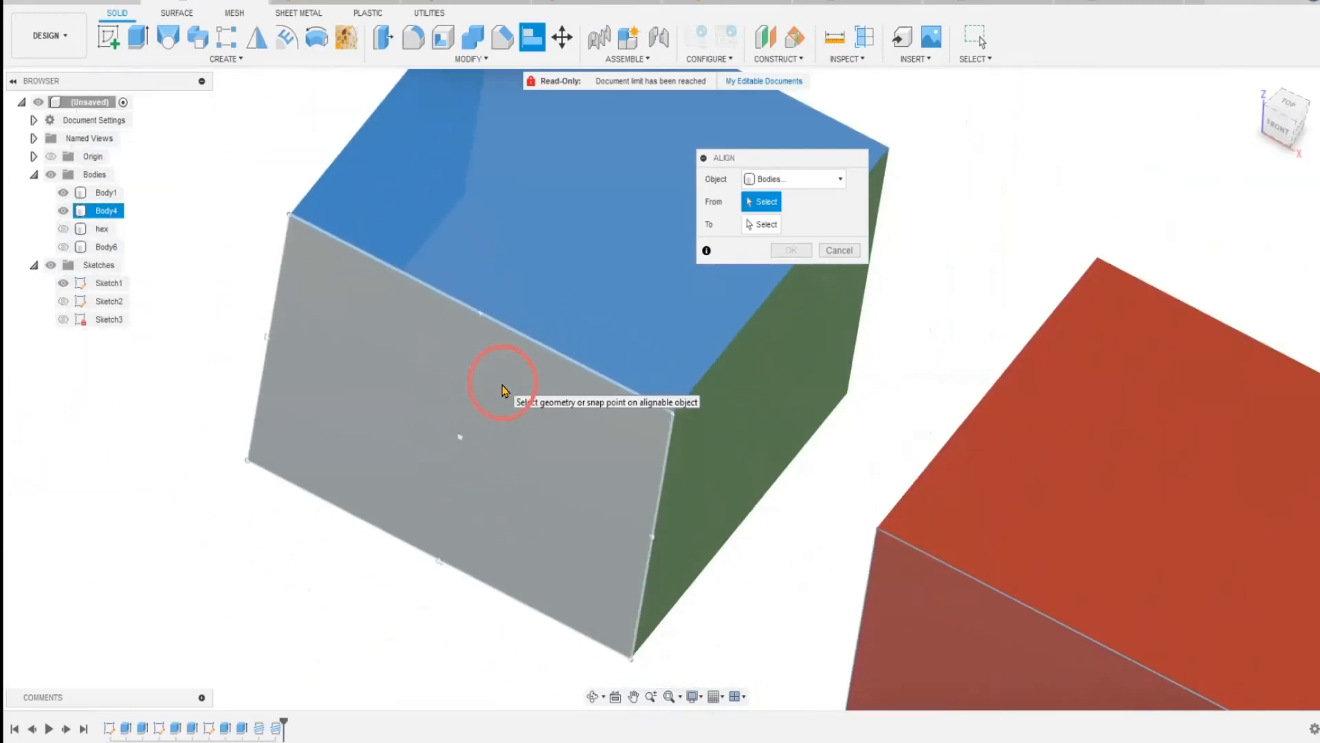
pyautogui.moveTo(322, 559); pyautogui.dragTo(238, 554, button='middle')
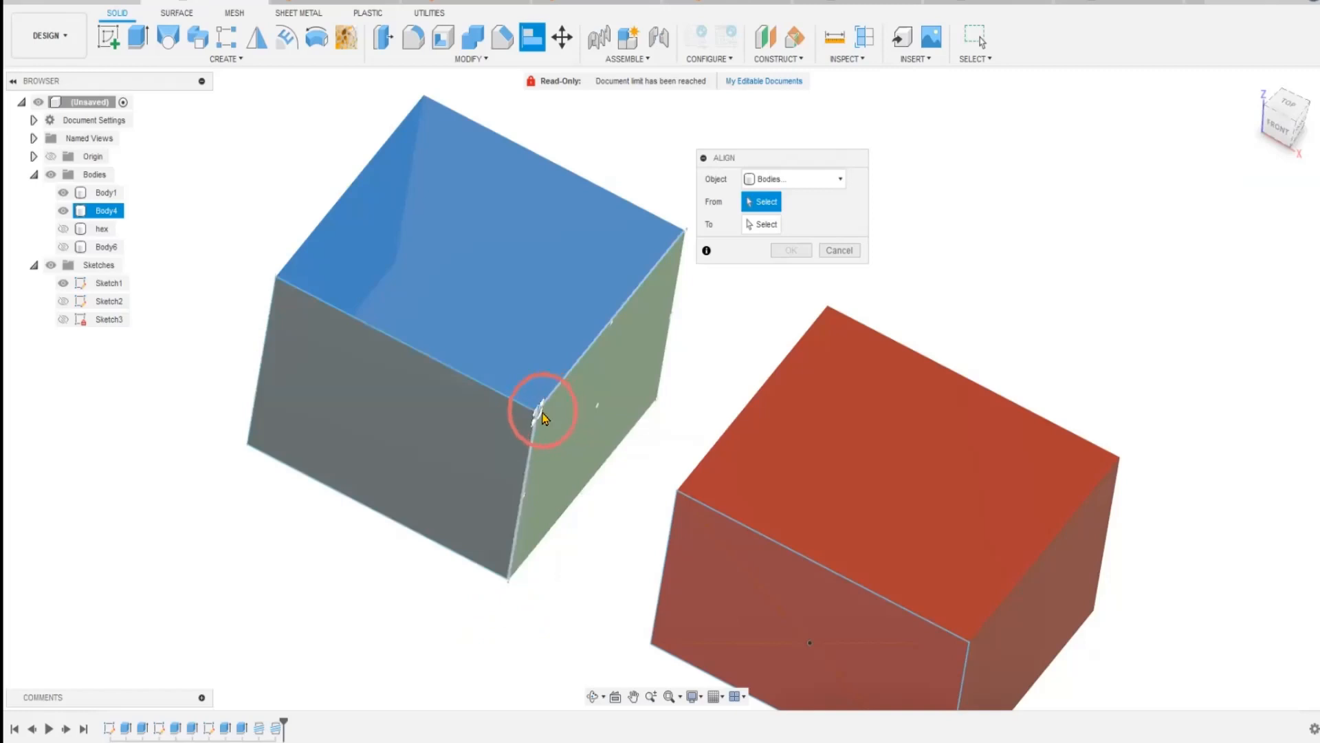
pyautogui.click(536, 416)
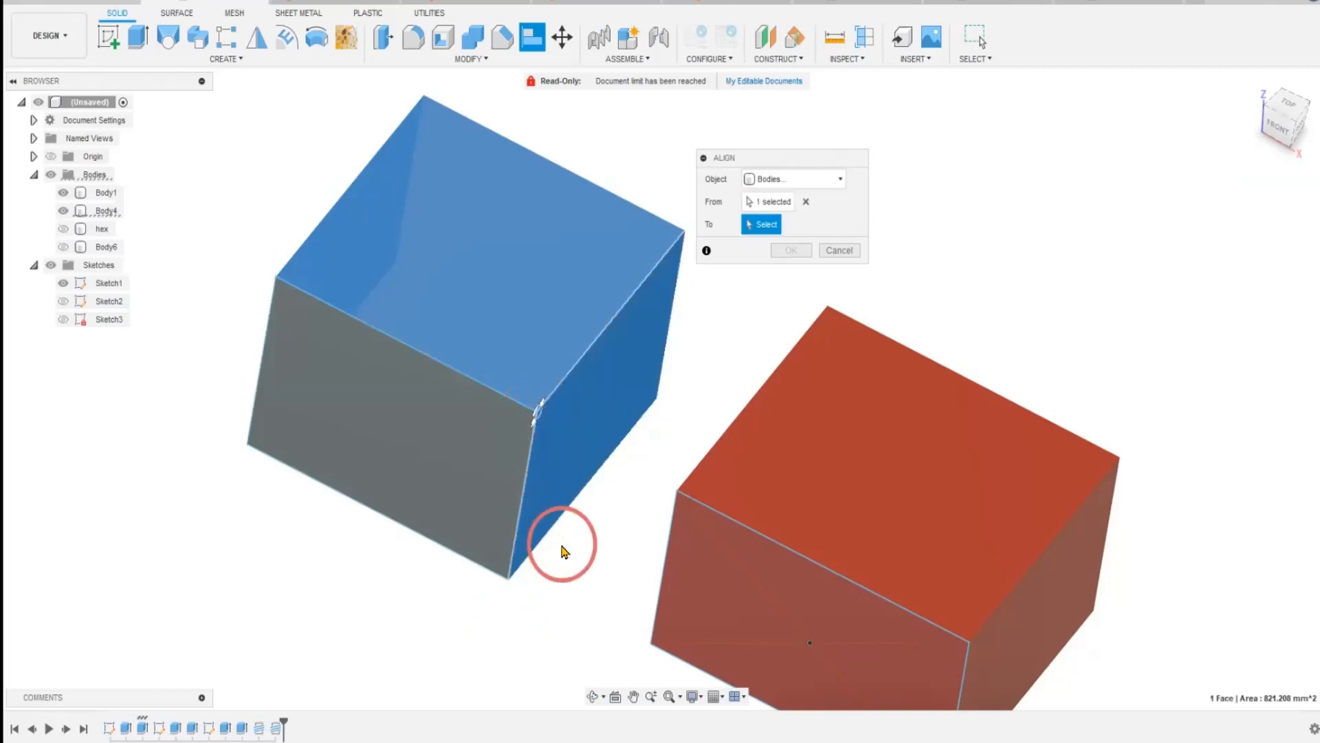
pyautogui.keyDown('shift'); pyautogui.moveTo(547, 597); pyautogui.dragTo(653, 560, button='middle'); pyautogui.keyUp('shift')
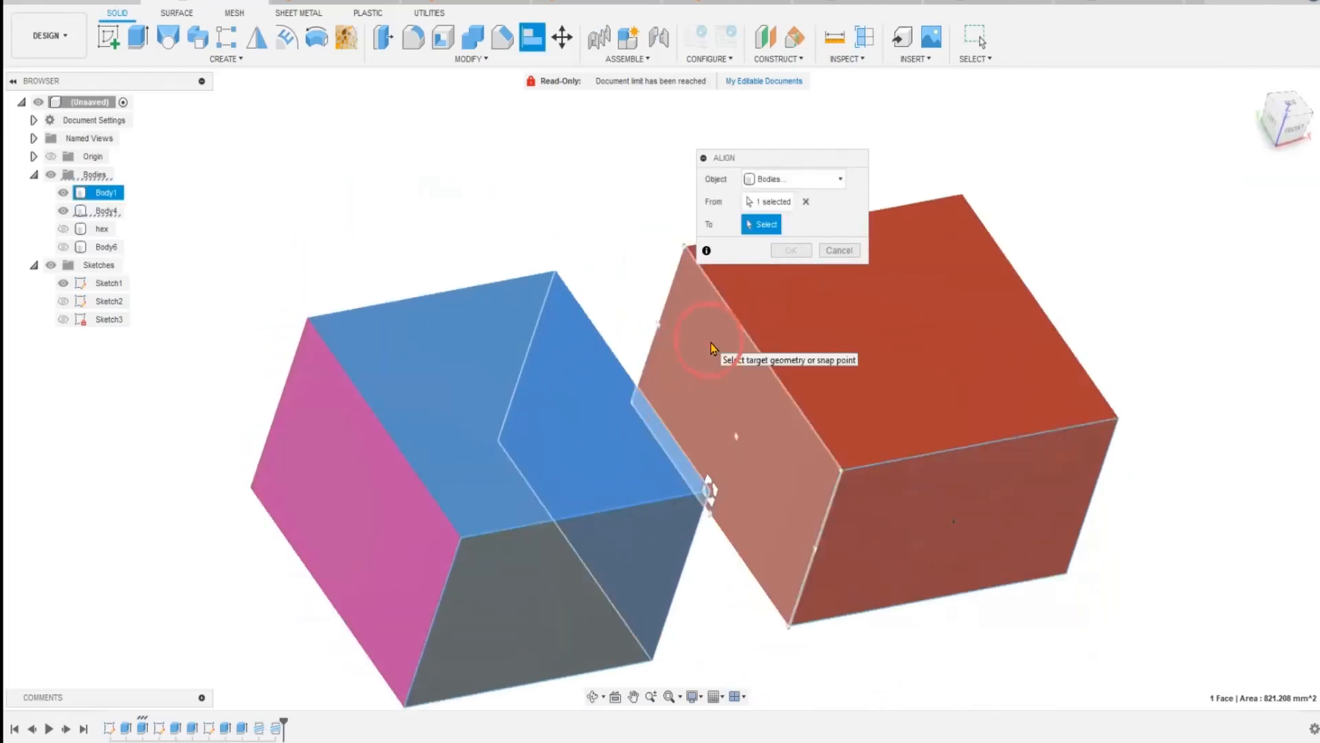
pyautogui.click(684, 246)
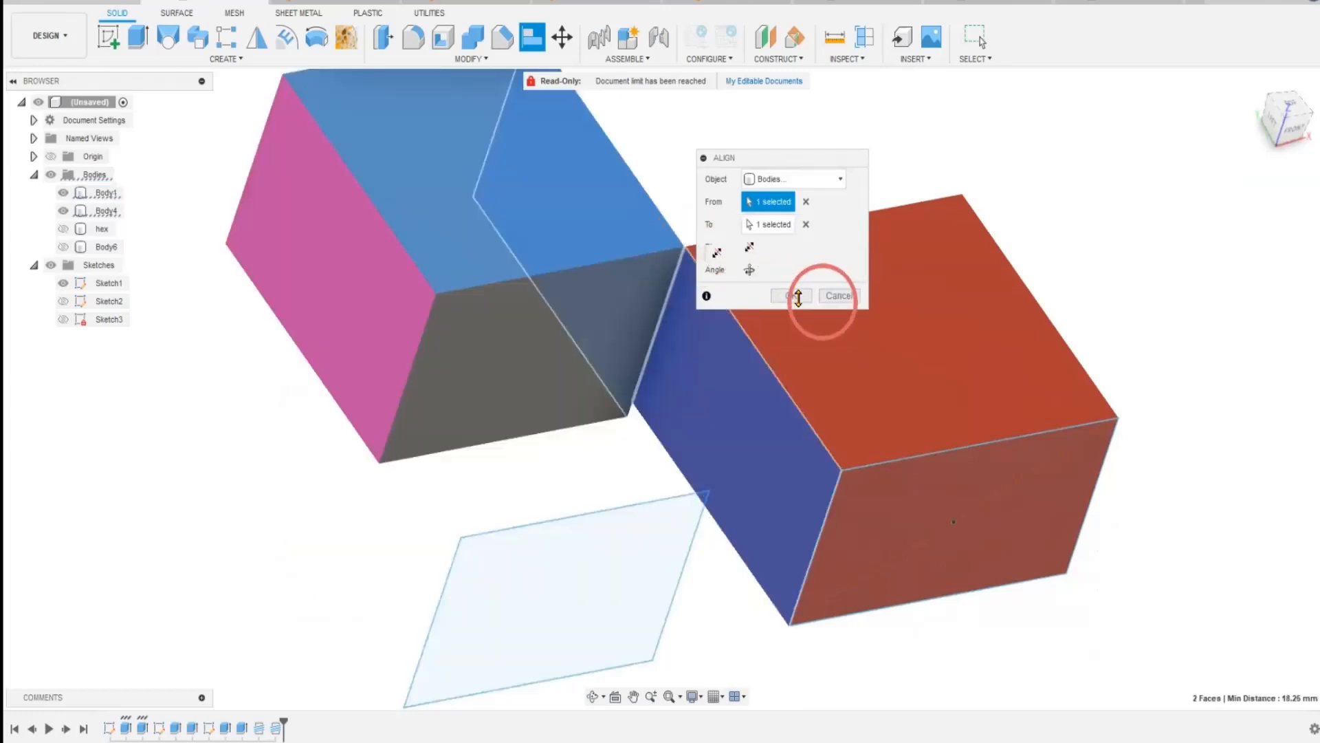
pyautogui.moveTo(638, 603)
pyautogui.keyDown('shift'); pyautogui.mouseDown(button='middle')
pyautogui.moveTo(584, 604)
pyautogui.moveTo(568, 581)
pyautogui.mouseUp(button='middle'); pyautogui.keyUp('shift')
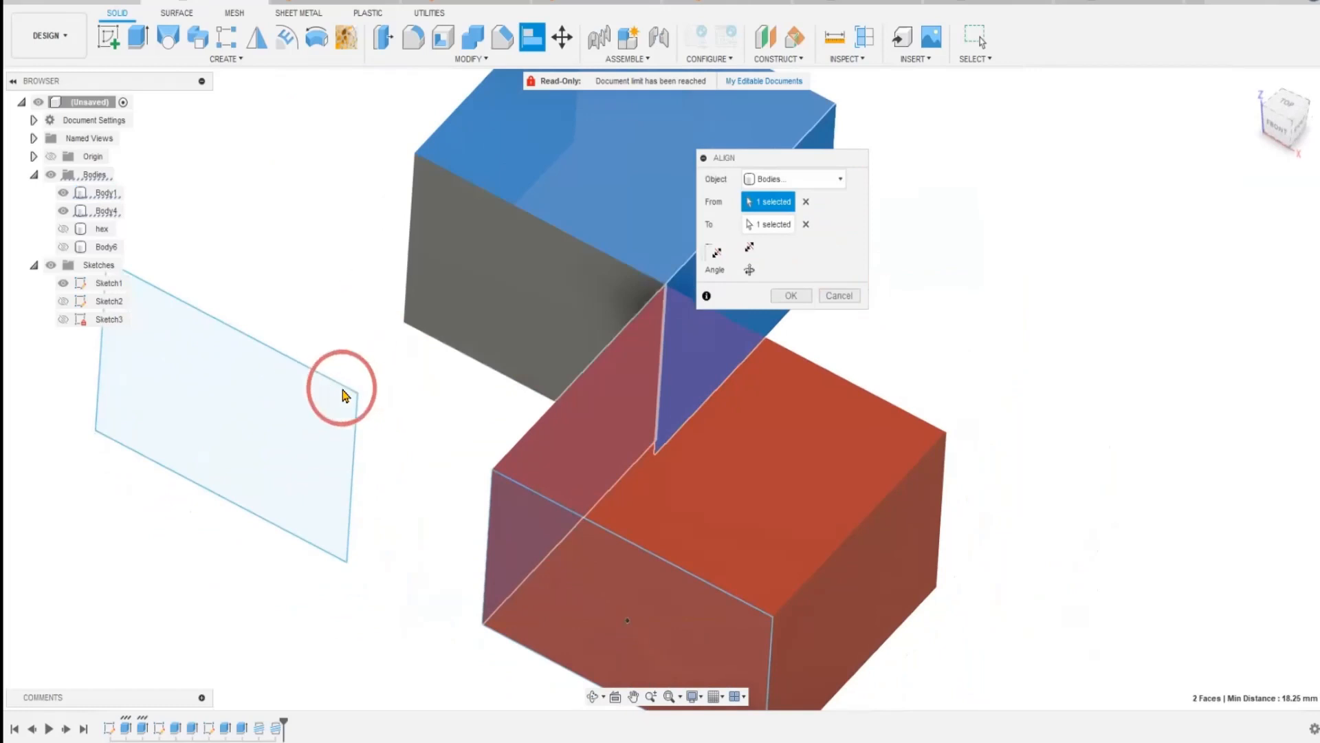
pyautogui.moveTo(848, 159); pyautogui.dragTo(1151, 162)
pyautogui.click(1094, 298)
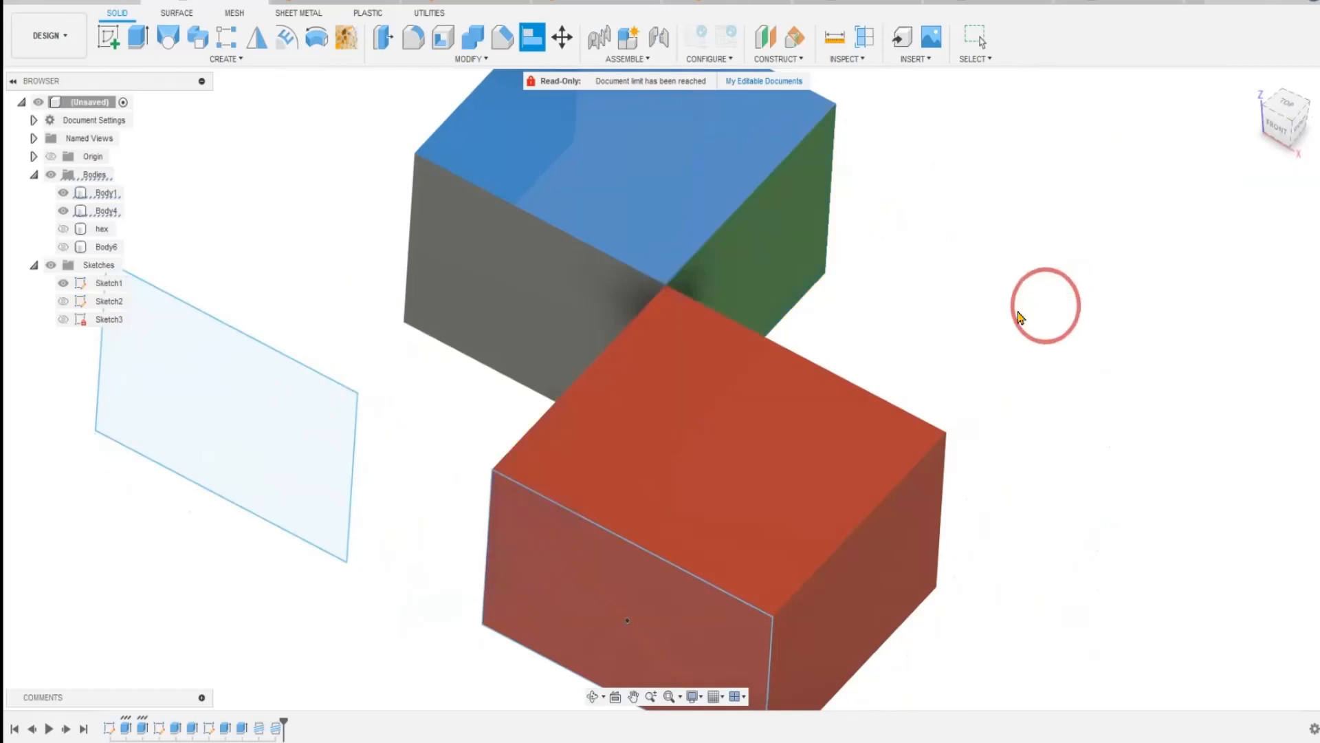
# Inspect the shared corner and compare the boxes with and without the corner alignment, leaving it undone.
pyautogui.click(663, 308)
pyautogui.click(666, 285)
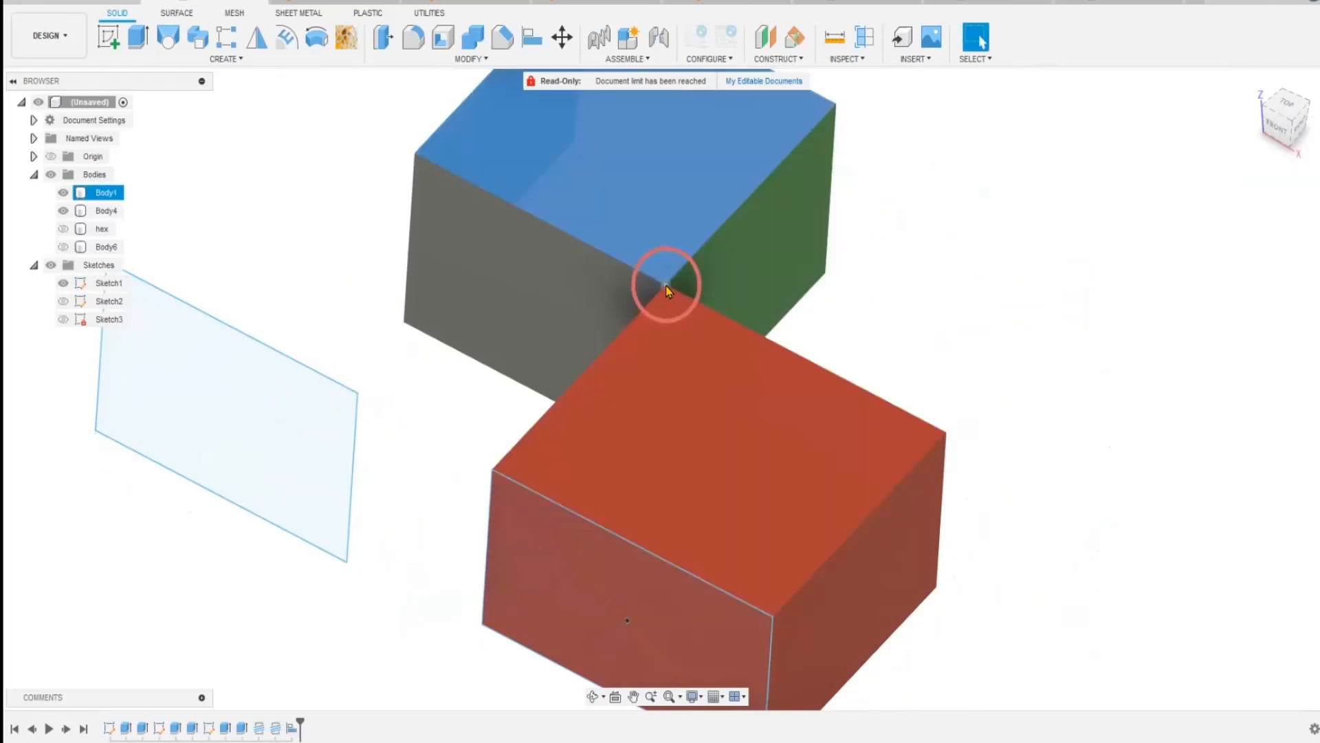
pyautogui.click(1052, 288)
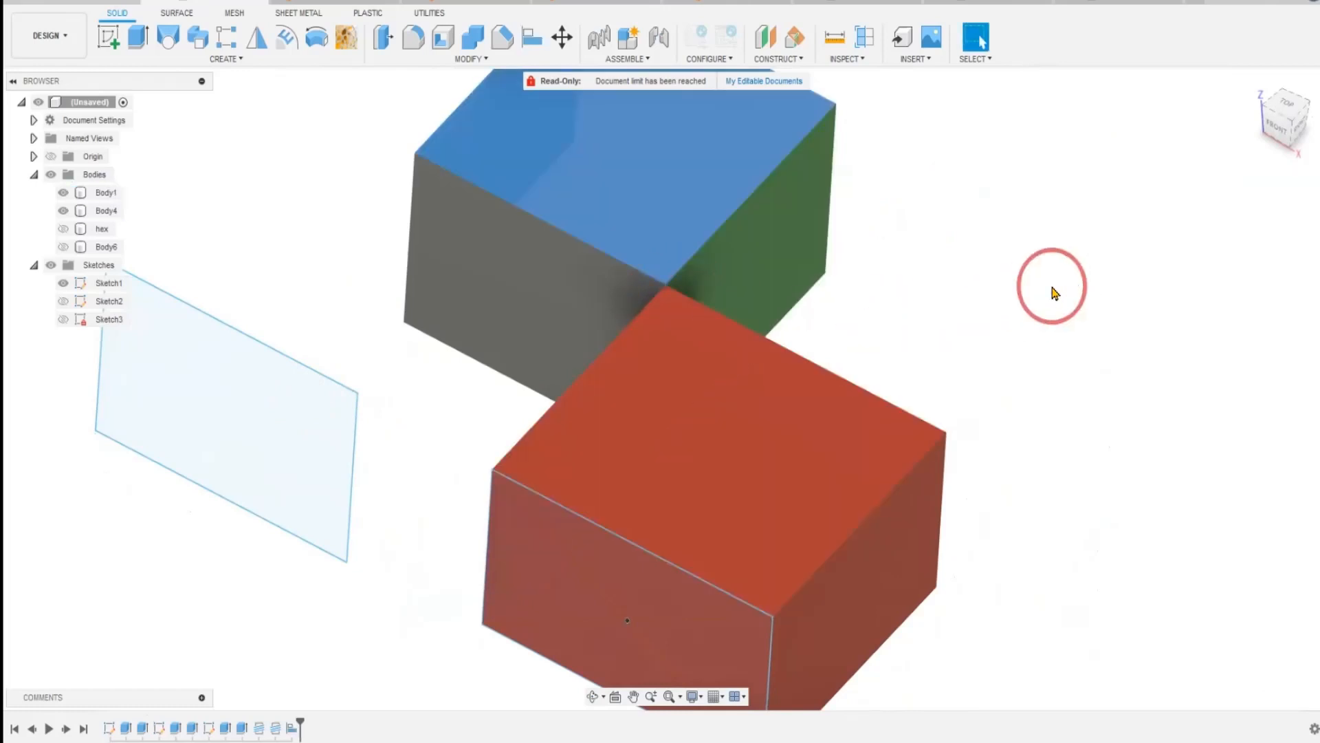
pyautogui.hotkey('ctrl', 'z')
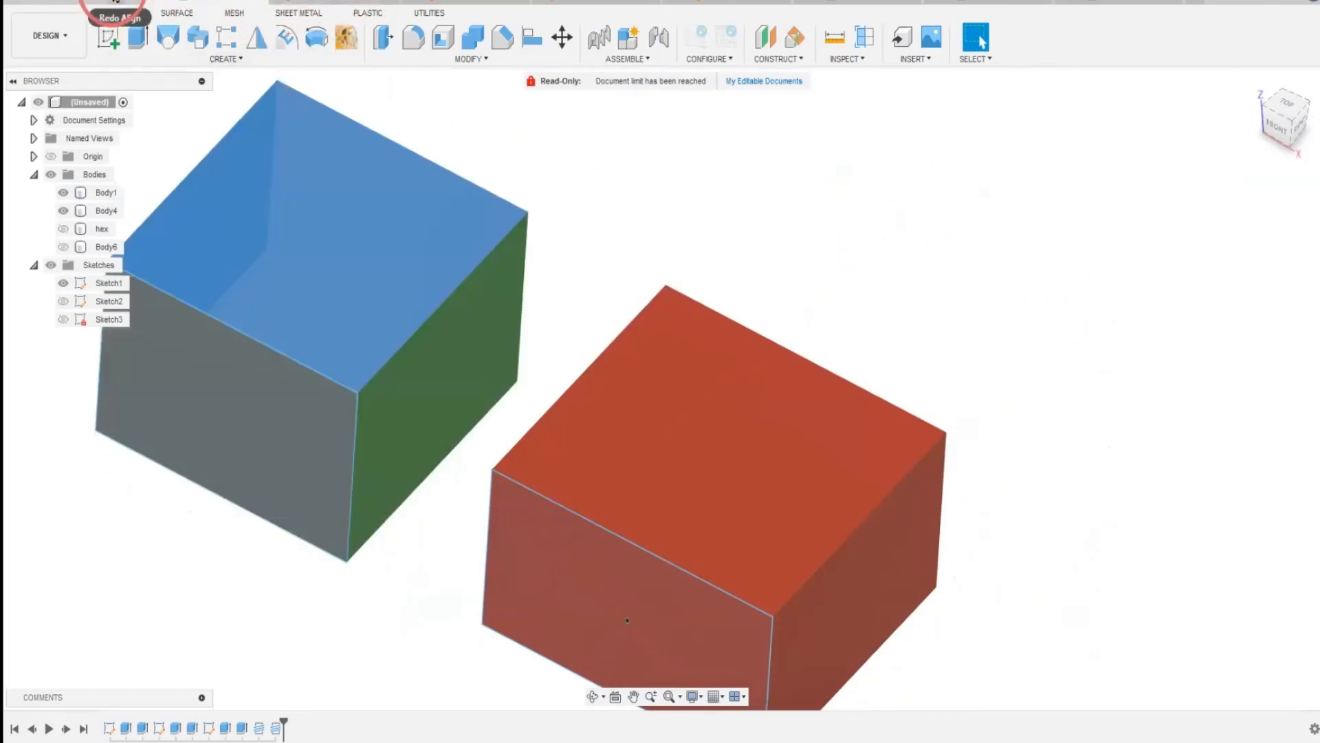
pyautogui.click(115, 2)
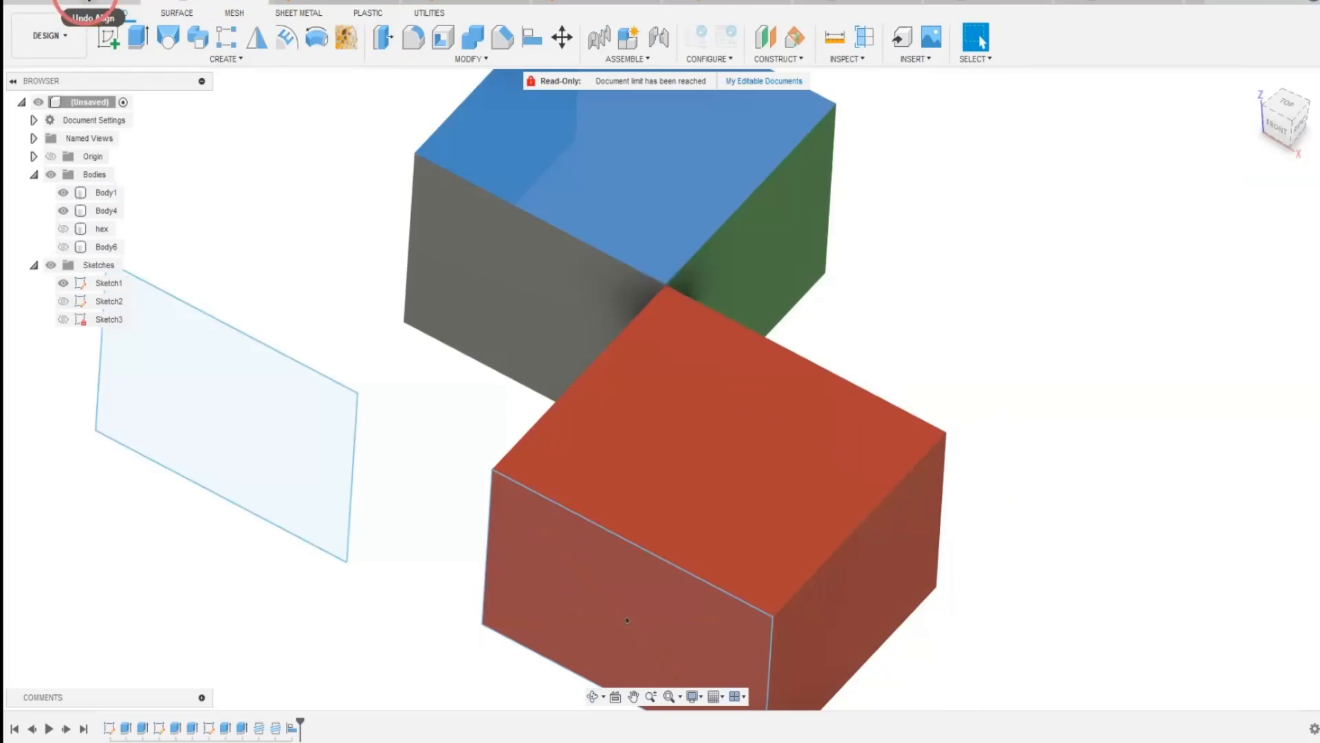
pyautogui.click(90, 3)
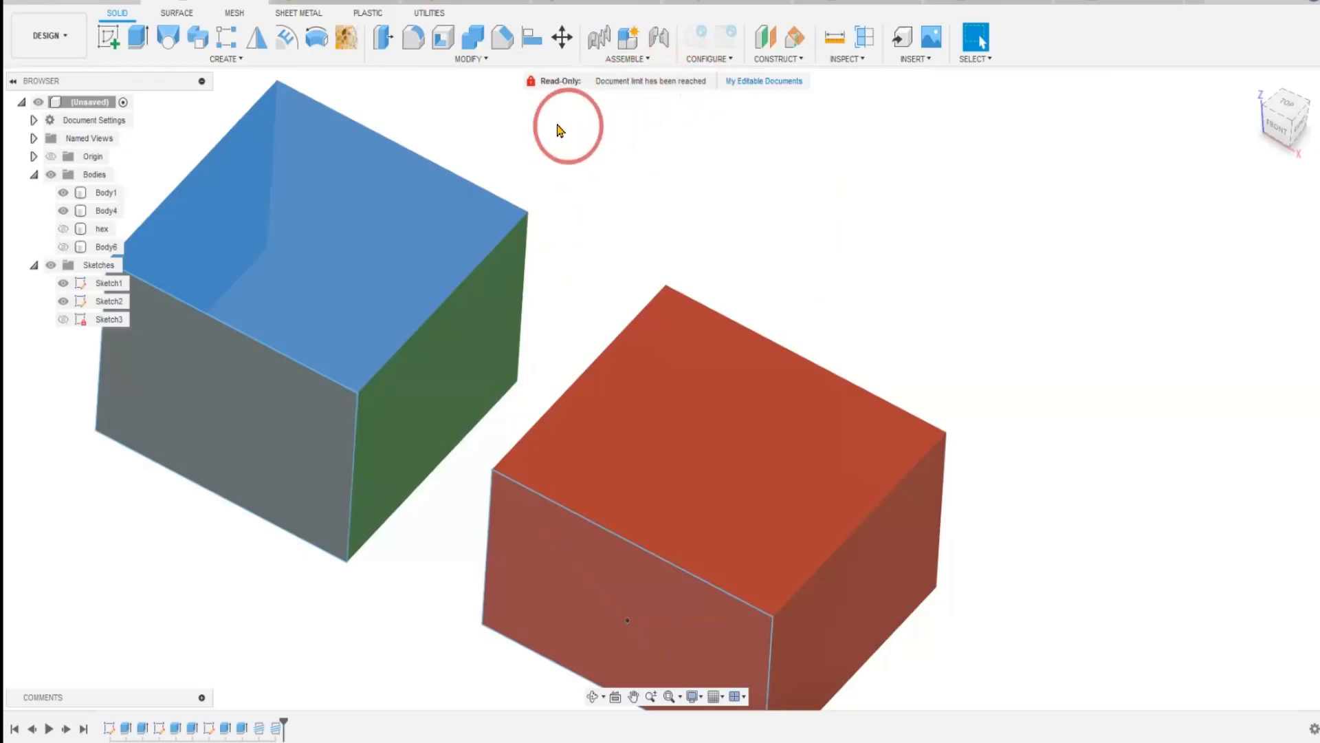
# Try to align the lower edge of the green face to the red box's adjacent top edge.
pyautogui.click(530, 39)
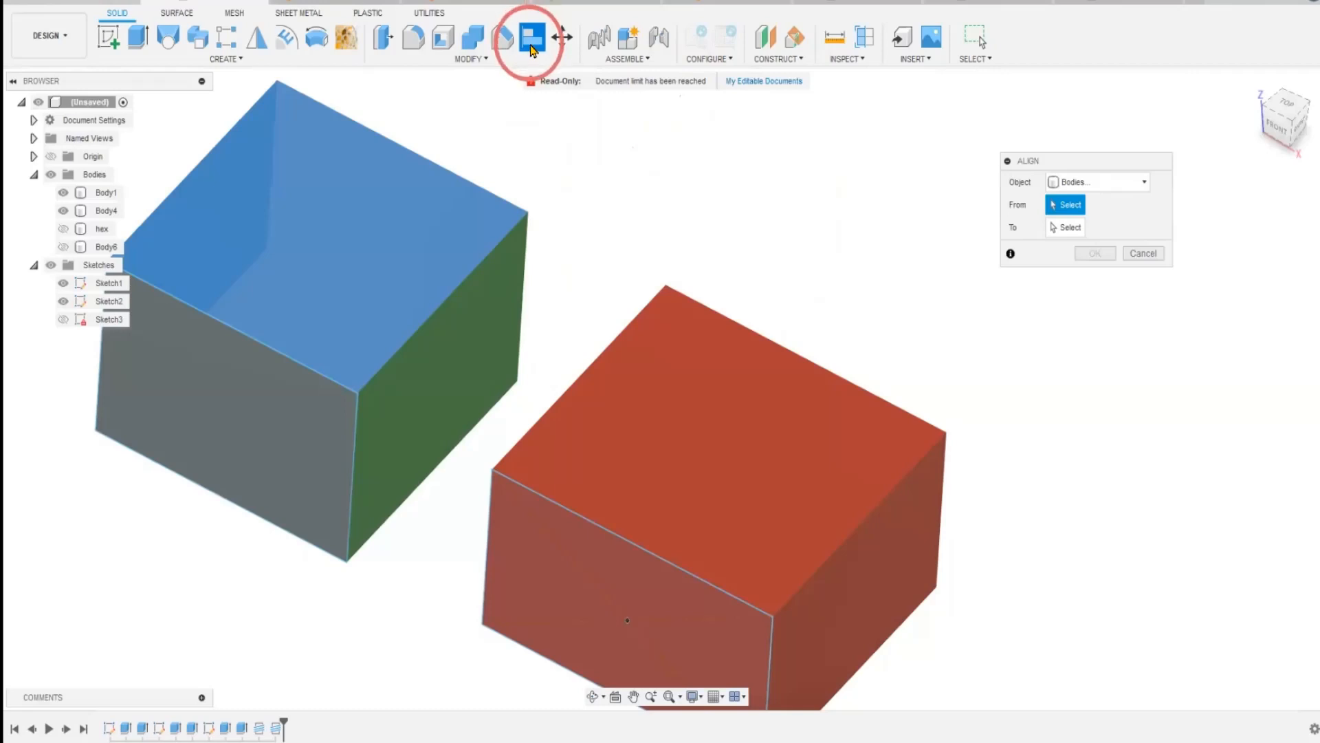
pyautogui.click(453, 455)
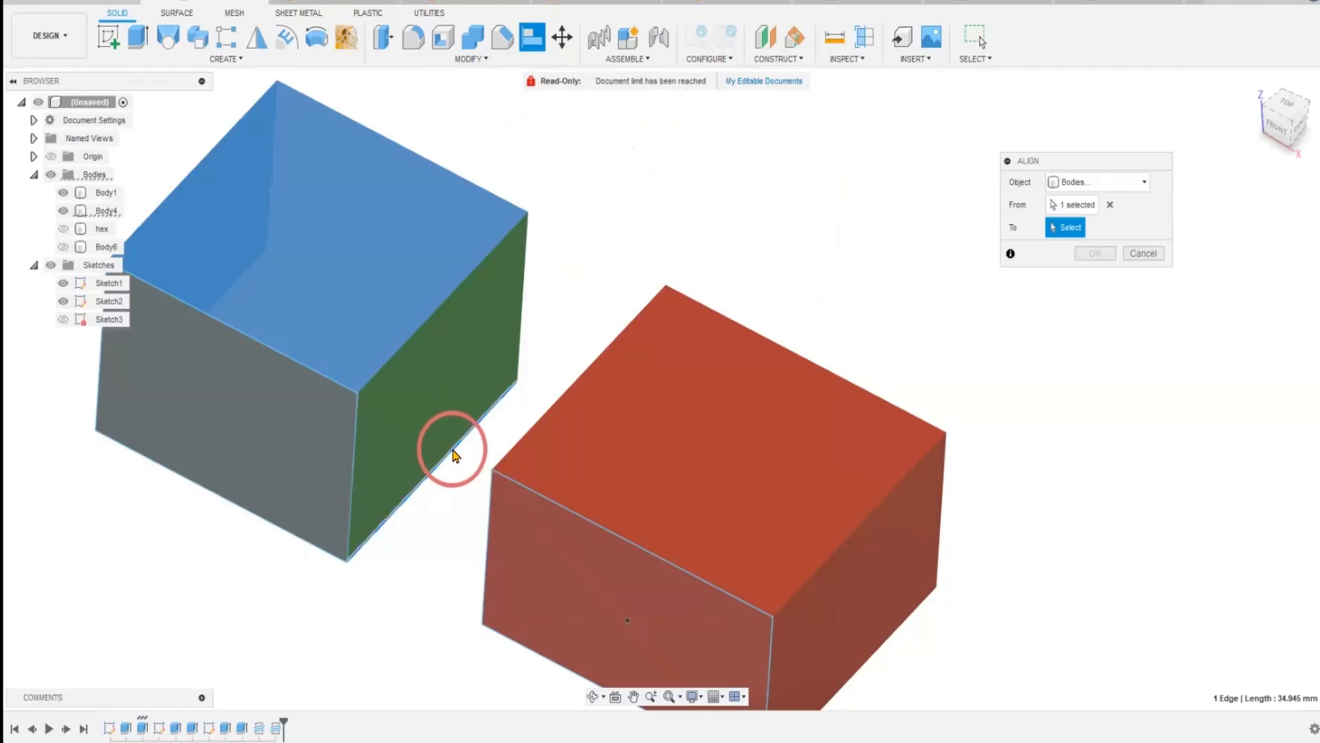
pyautogui.click(591, 365)
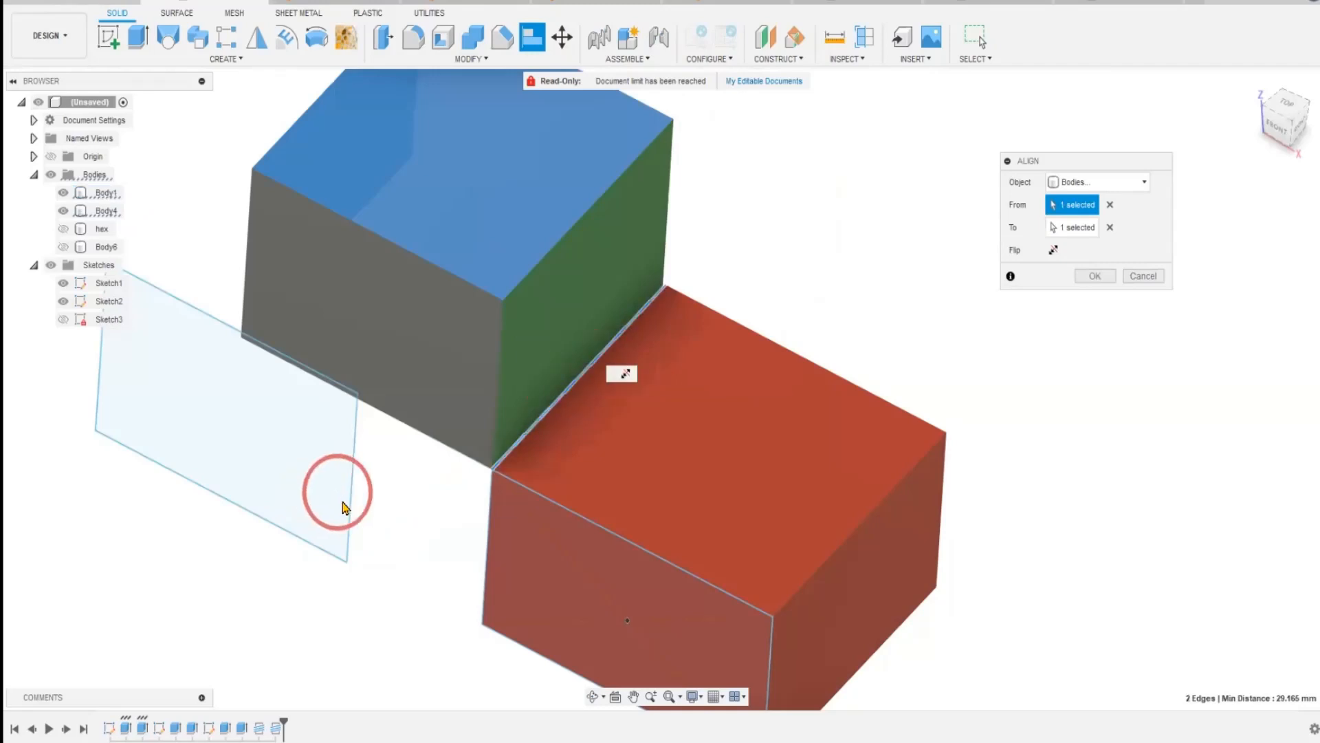
pyautogui.moveTo(350, 575)
pyautogui.keyDown('shift'); pyautogui.mouseDown(button='middle')
pyautogui.moveTo(394, 517)
pyautogui.moveTo(343, 567)
pyautogui.mouseUp(button='middle'); pyautogui.keyUp('shift')
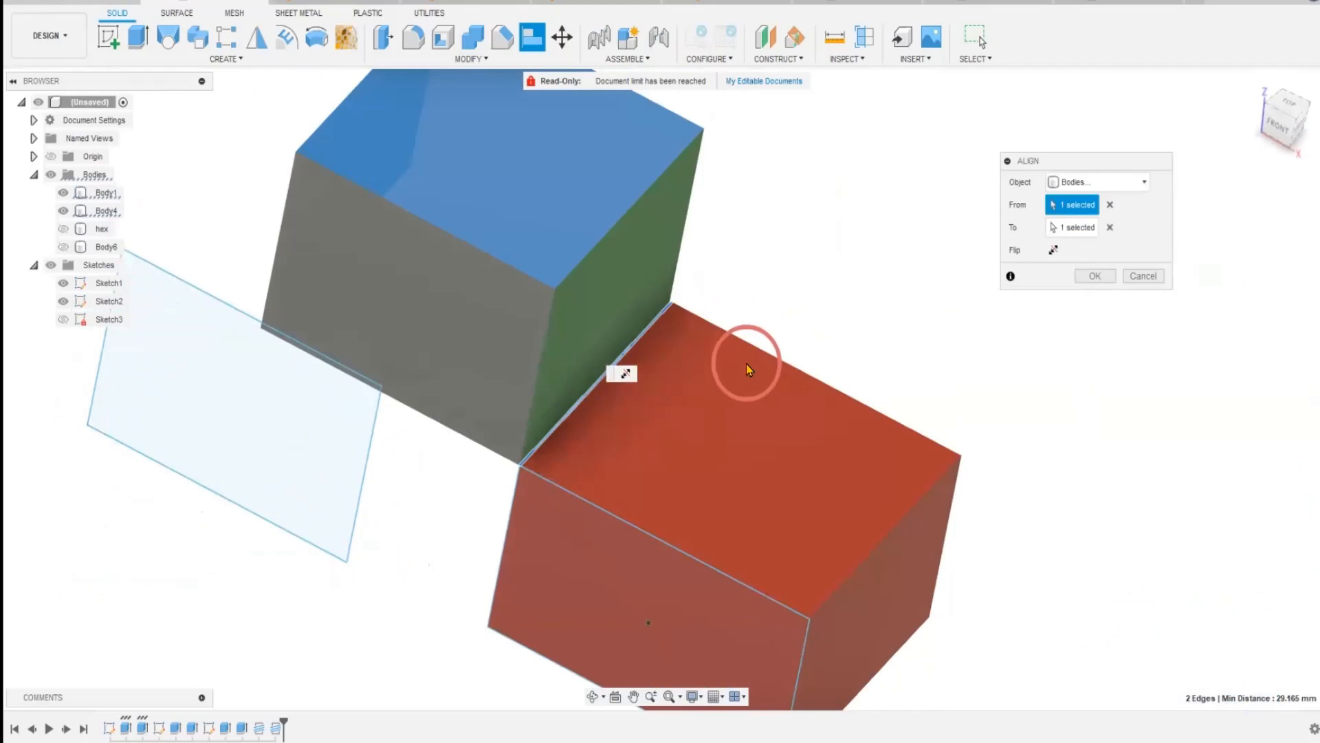
pyautogui.press('Escape')
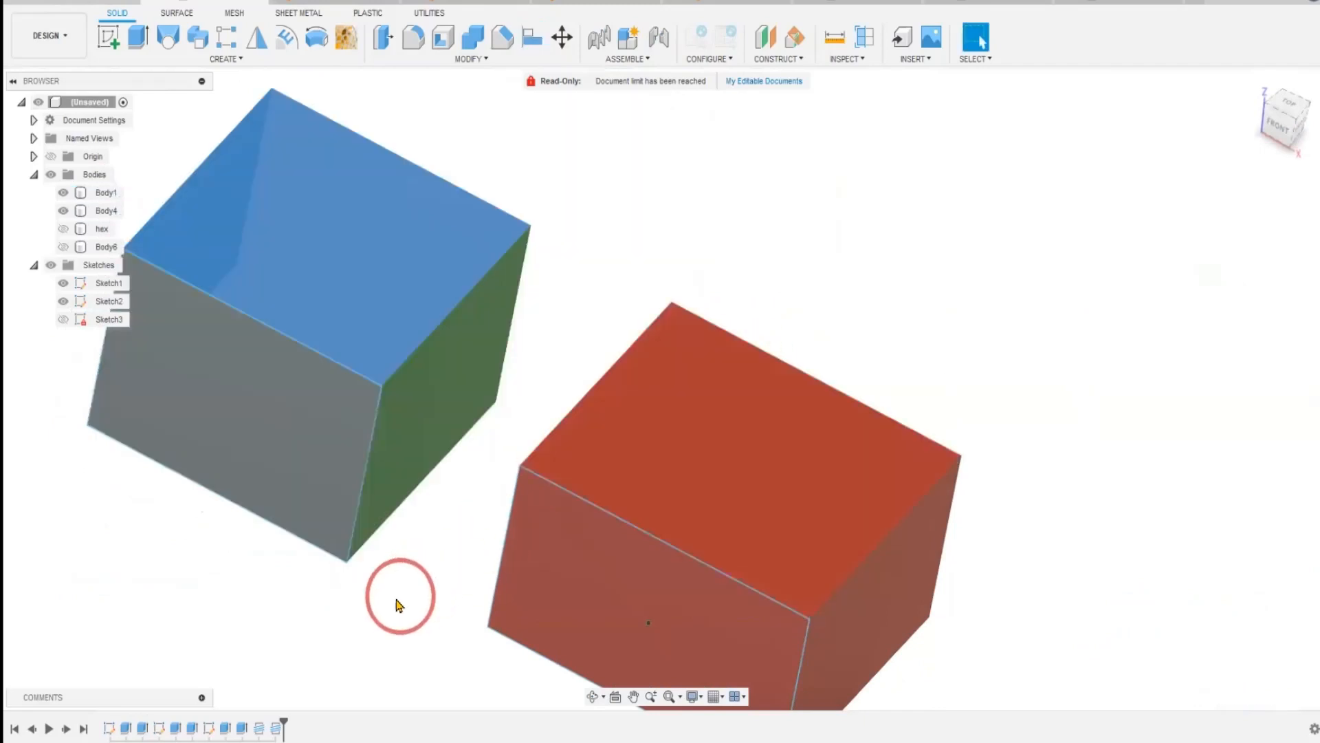
pyautogui.click(287, 321)
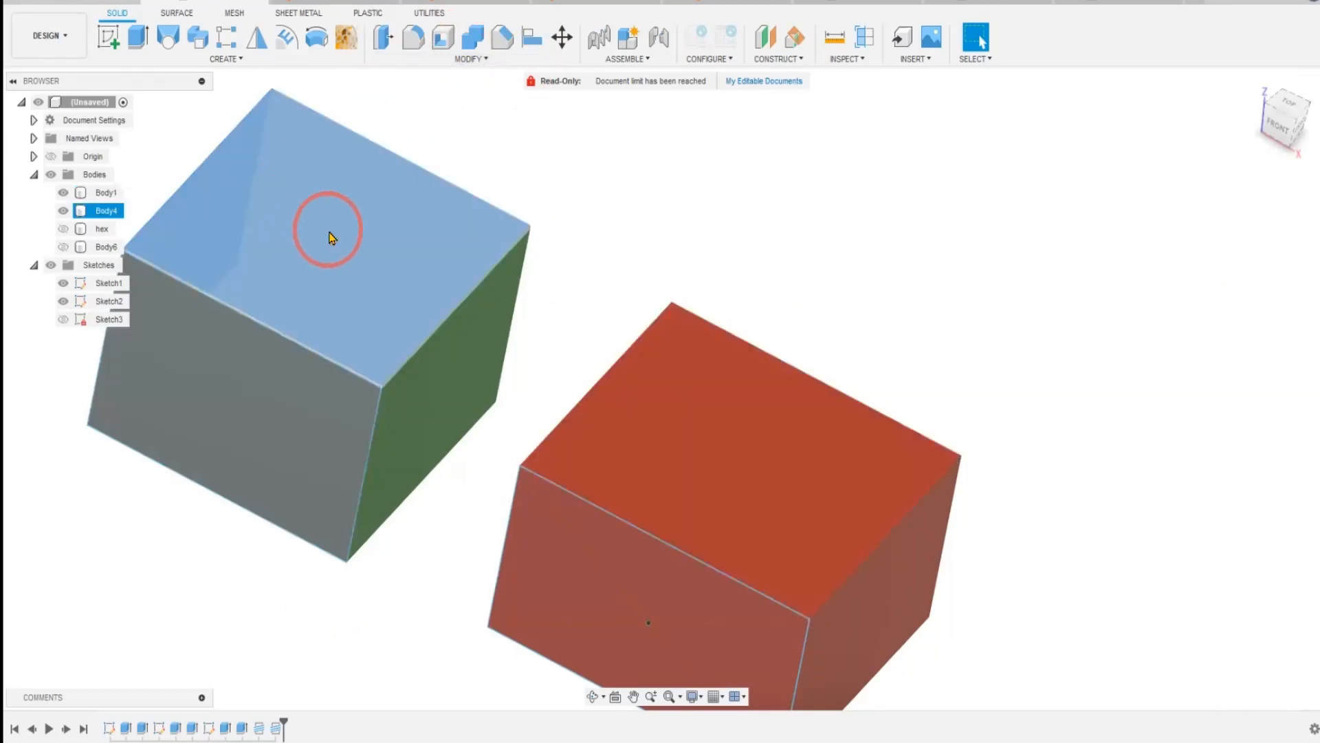
# Try to align the centre of the blue top face to the centre of the red box's top face.
pyautogui.click(532, 38)
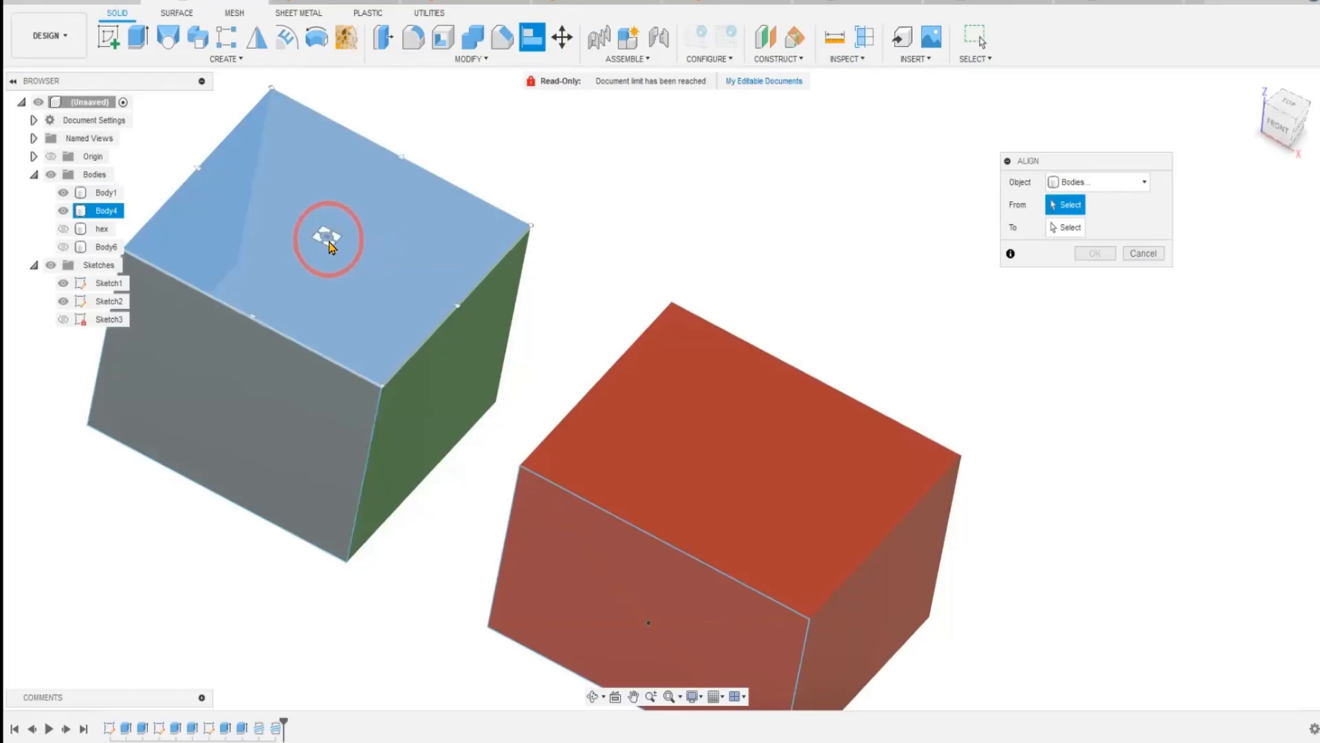
pyautogui.click(327, 235)
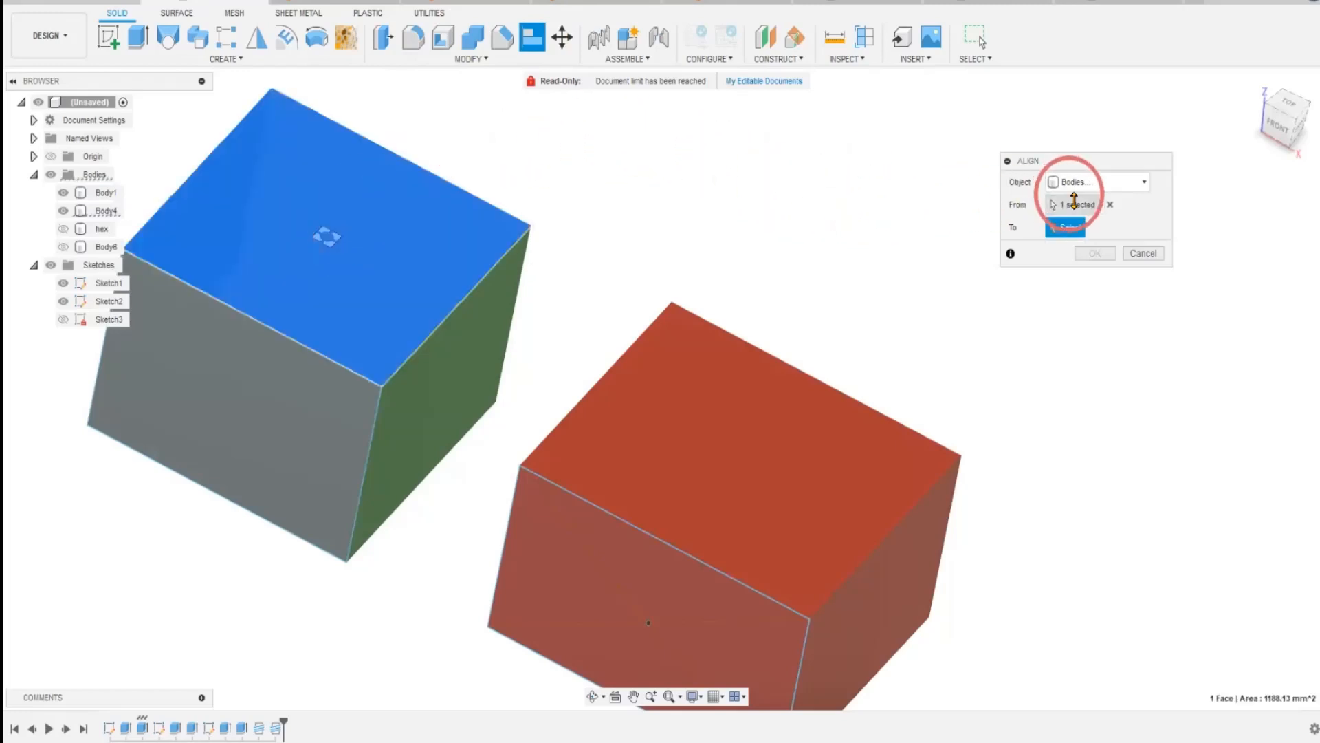
pyautogui.moveTo(1108, 157); pyautogui.dragTo(996, 138)
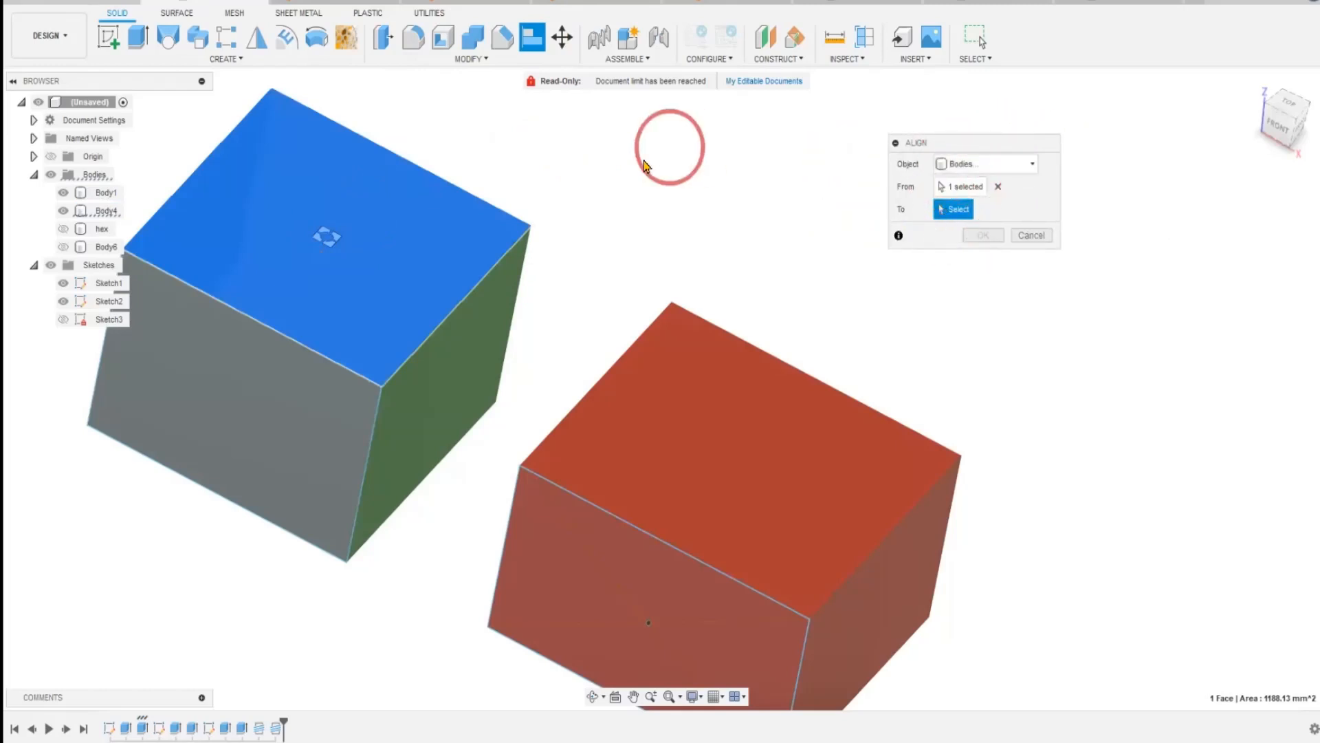
pyautogui.click(741, 461)
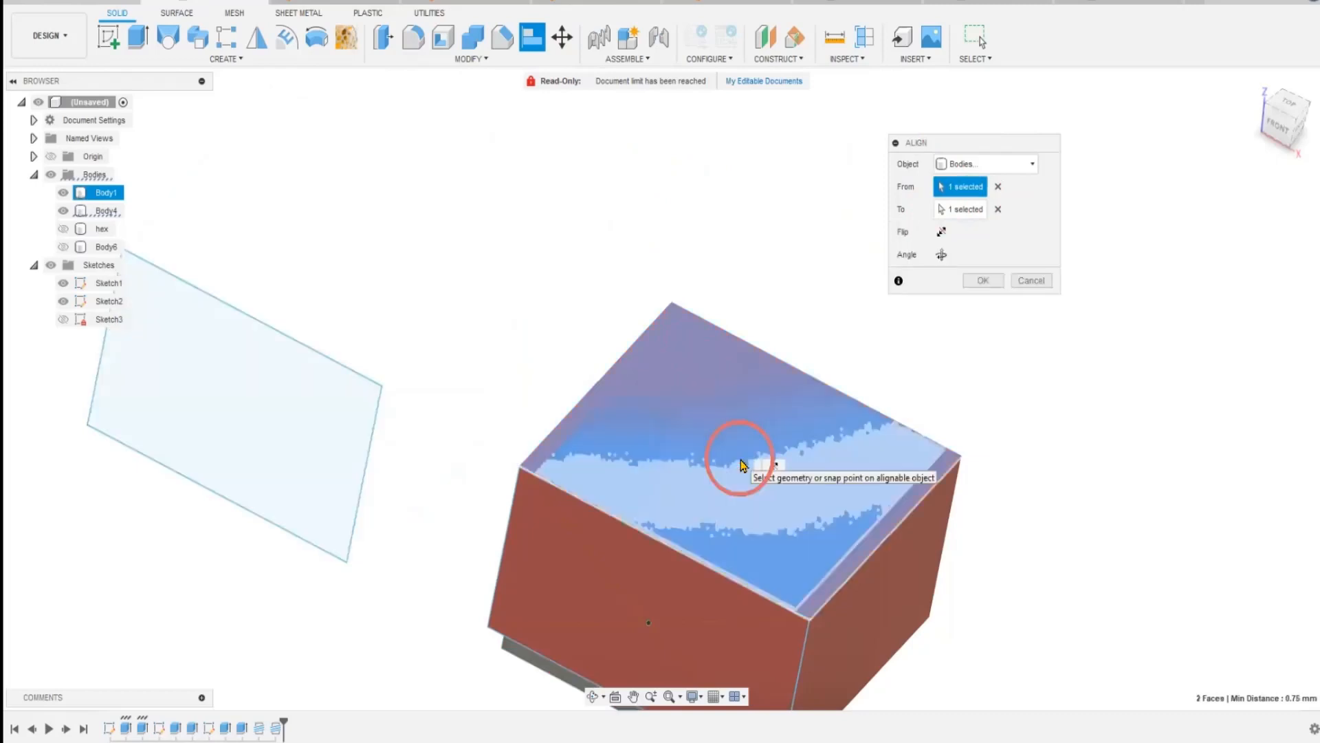
pyautogui.moveTo(1061, 466)
pyautogui.keyDown('shift'); pyautogui.mouseDown(button='middle')
pyautogui.moveTo(958, 401)
pyautogui.moveTo(876, 516)
pyautogui.moveTo(812, 554)
pyautogui.moveTo(837, 498)
pyautogui.moveTo(819, 569)
pyautogui.mouseUp(button='middle'); pyautogui.keyUp('shift')
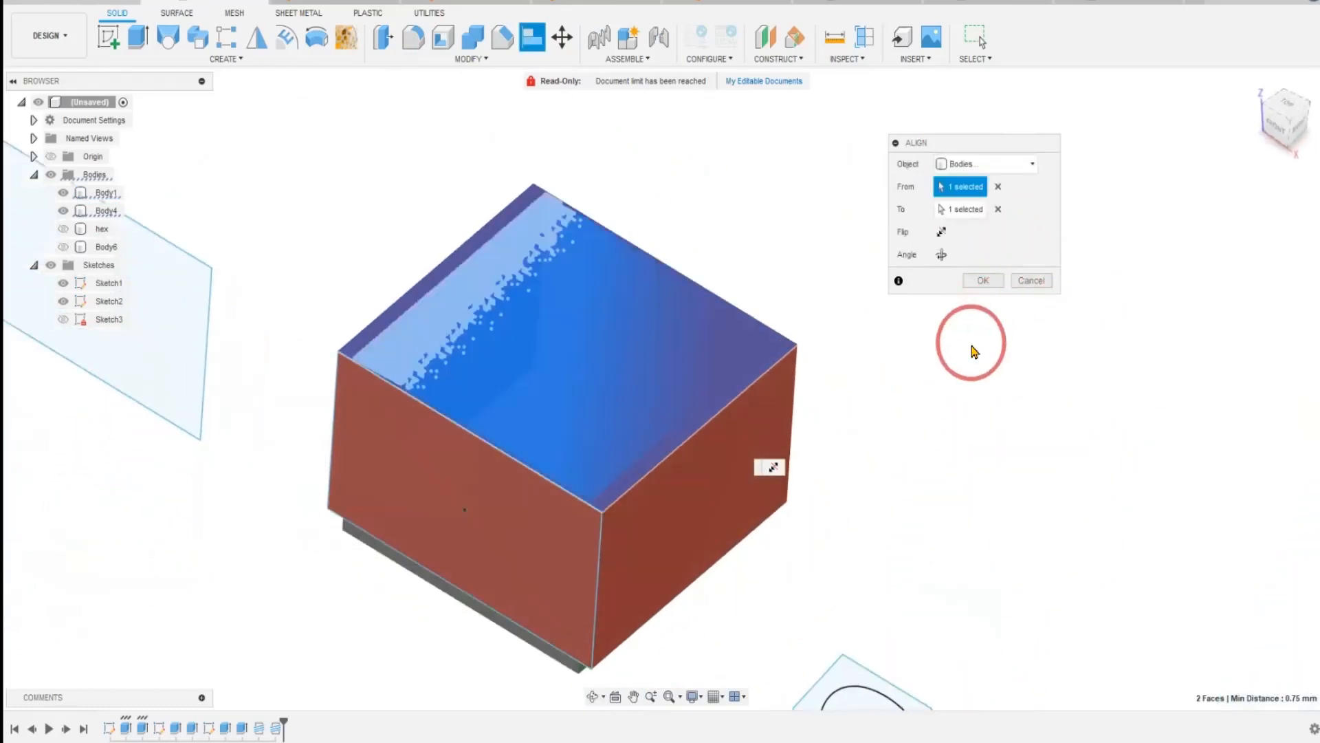
pyautogui.press('Escape')
# Try to align the centre of the multicoloured box's orange bottom face to the centre of the red box's top face.
pyautogui.moveTo(947, 442); pyautogui.dragTo(1109, 512, button='middle')
pyautogui.scroll(-1, 1109, 511)
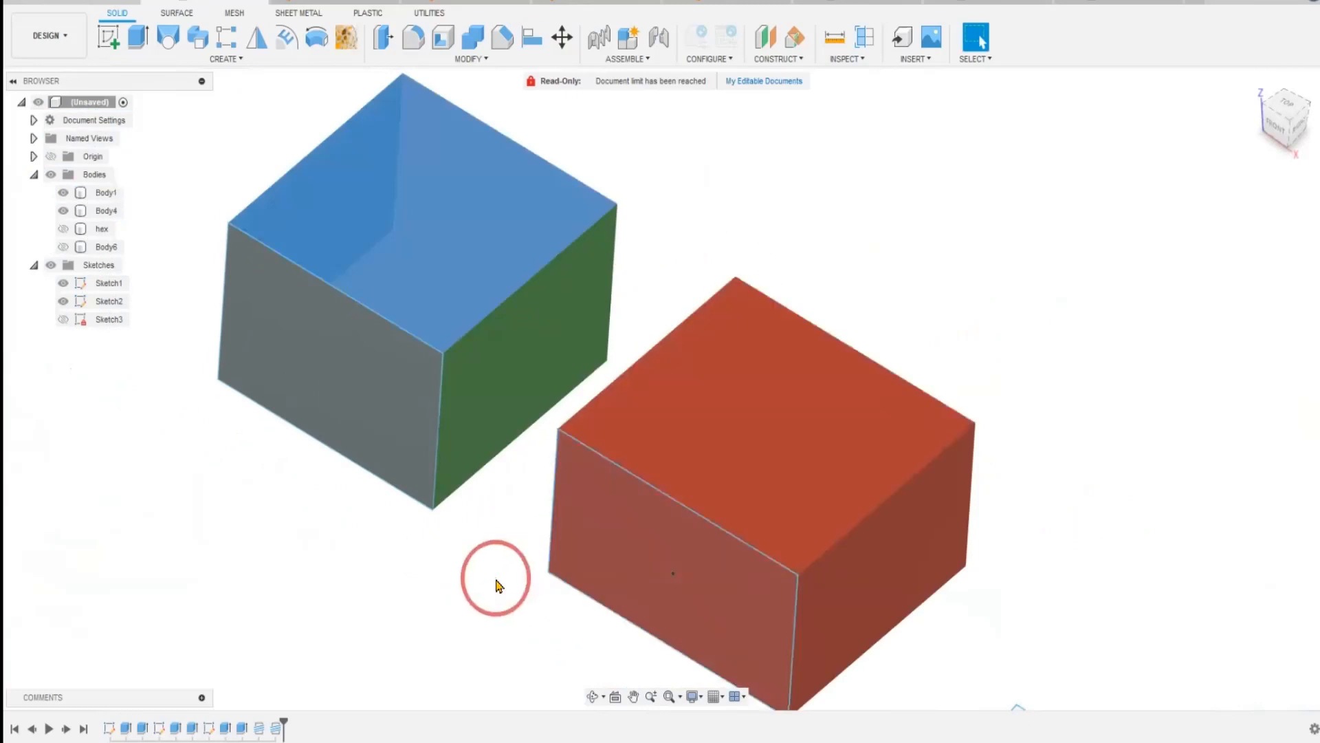
pyautogui.keyDown('shift'); pyautogui.moveTo(370, 634); pyautogui.dragTo(372, 510, button='middle'); pyautogui.keyUp('shift')
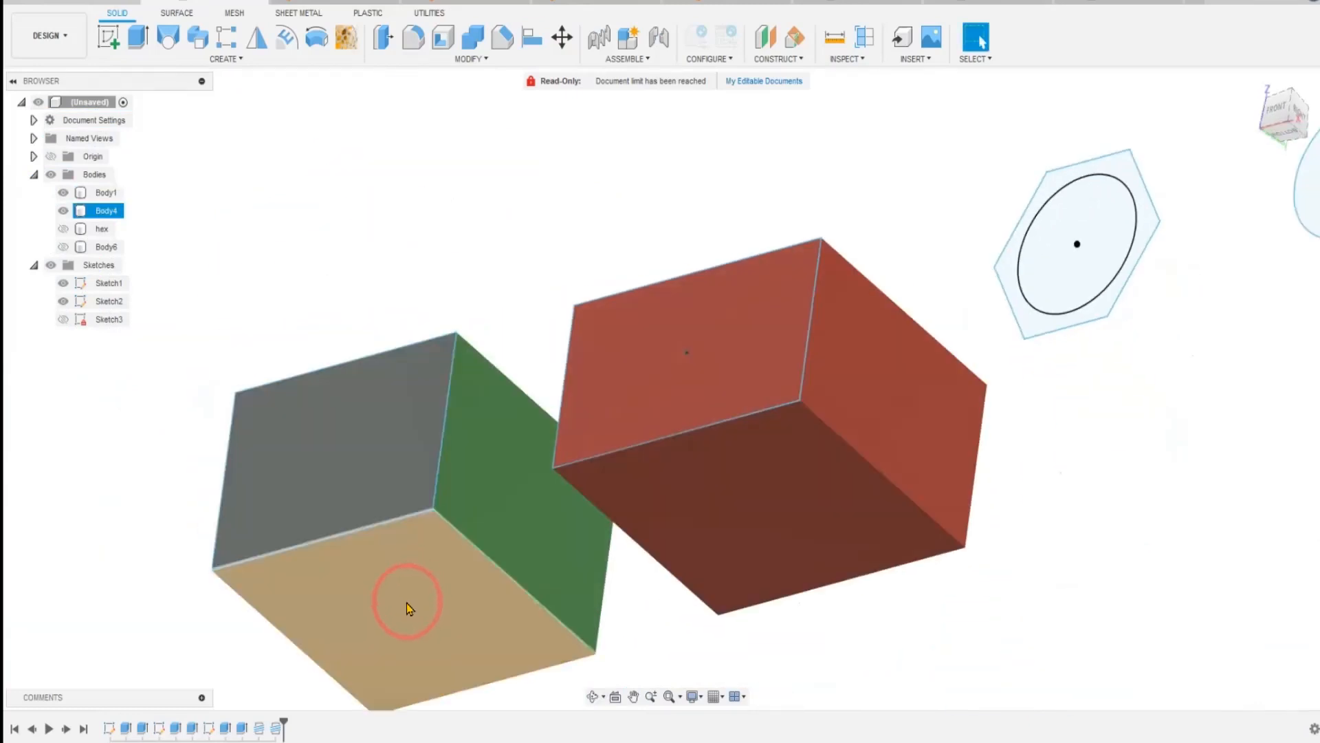
pyautogui.click(532, 38)
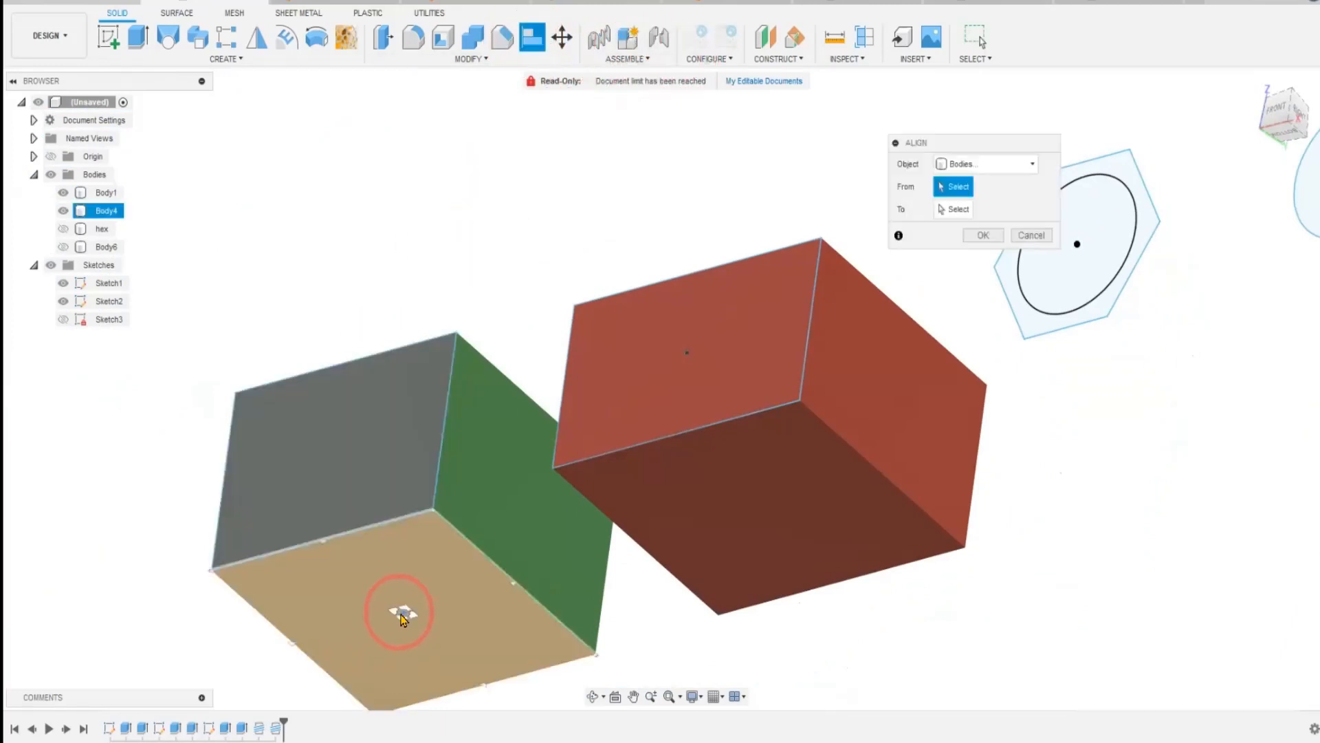
pyautogui.click(402, 619)
pyautogui.keyDown('shift'); pyautogui.moveTo(460, 200); pyautogui.dragTo(449, 284, button='middle'); pyautogui.keyUp('shift')
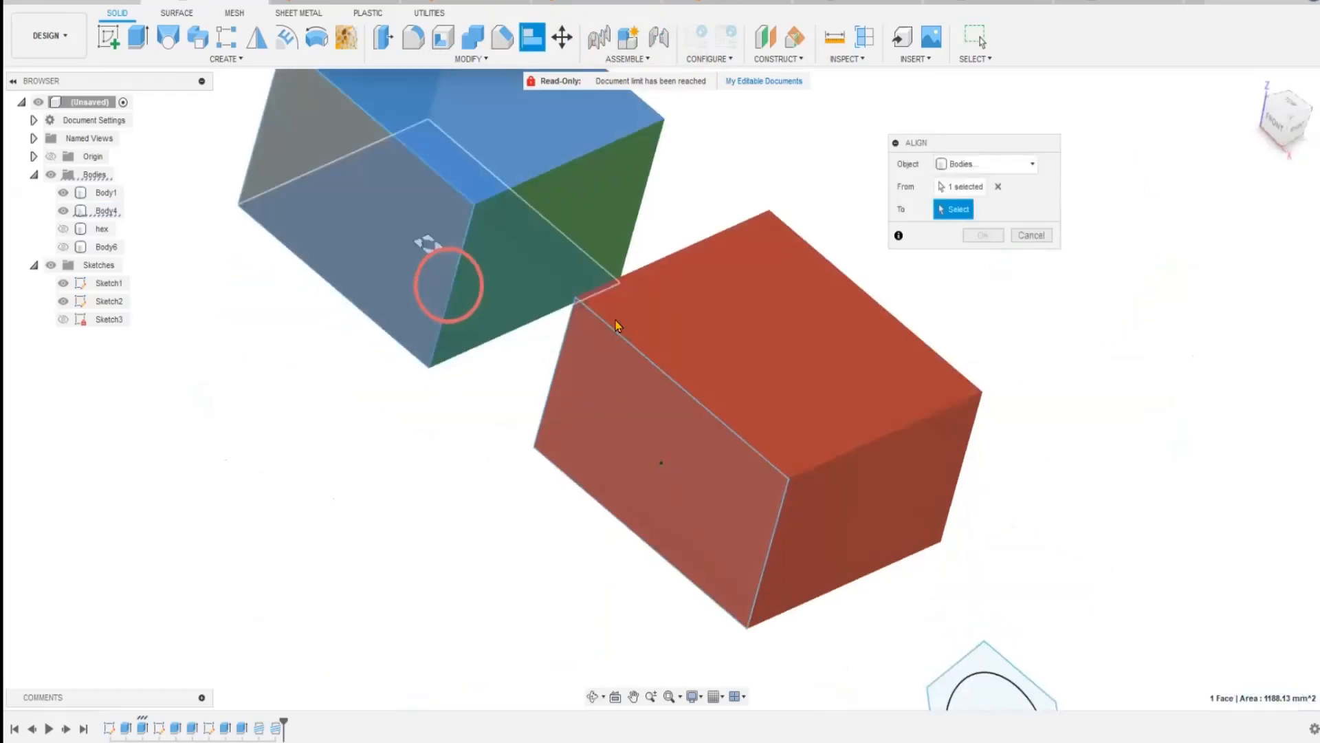
pyautogui.click(777, 350)
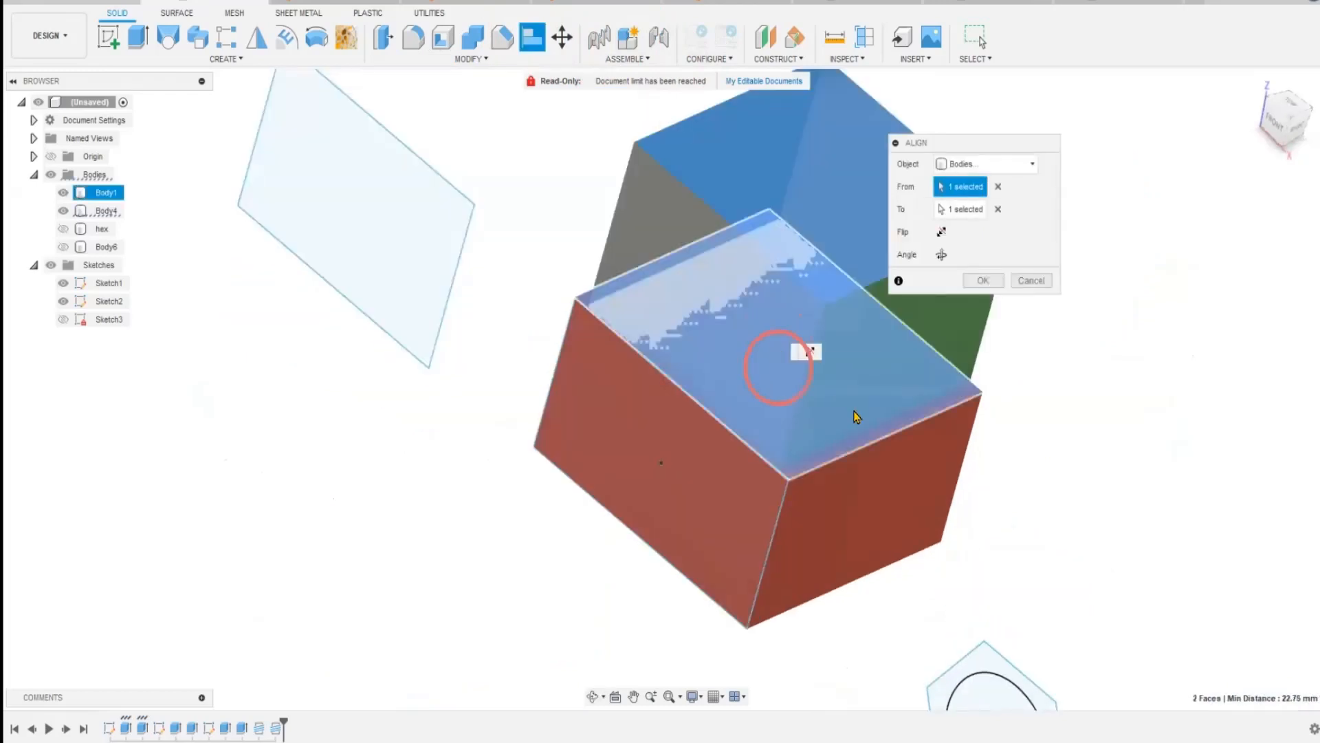
pyautogui.click(973, 279)
pyautogui.moveTo(482, 540)
pyautogui.keyDown('shift'); pyautogui.mouseDown(button='middle')
pyautogui.moveTo(533, 499)
pyautogui.moveTo(548, 522)
pyautogui.moveTo(472, 543)
pyautogui.moveTo(480, 528)
pyautogui.moveTo(492, 536)
pyautogui.moveTo(525, 628)
pyautogui.mouseUp(button='middle'); pyautogui.keyUp('shift')
pyautogui.hotkey('ctrl', 'z')
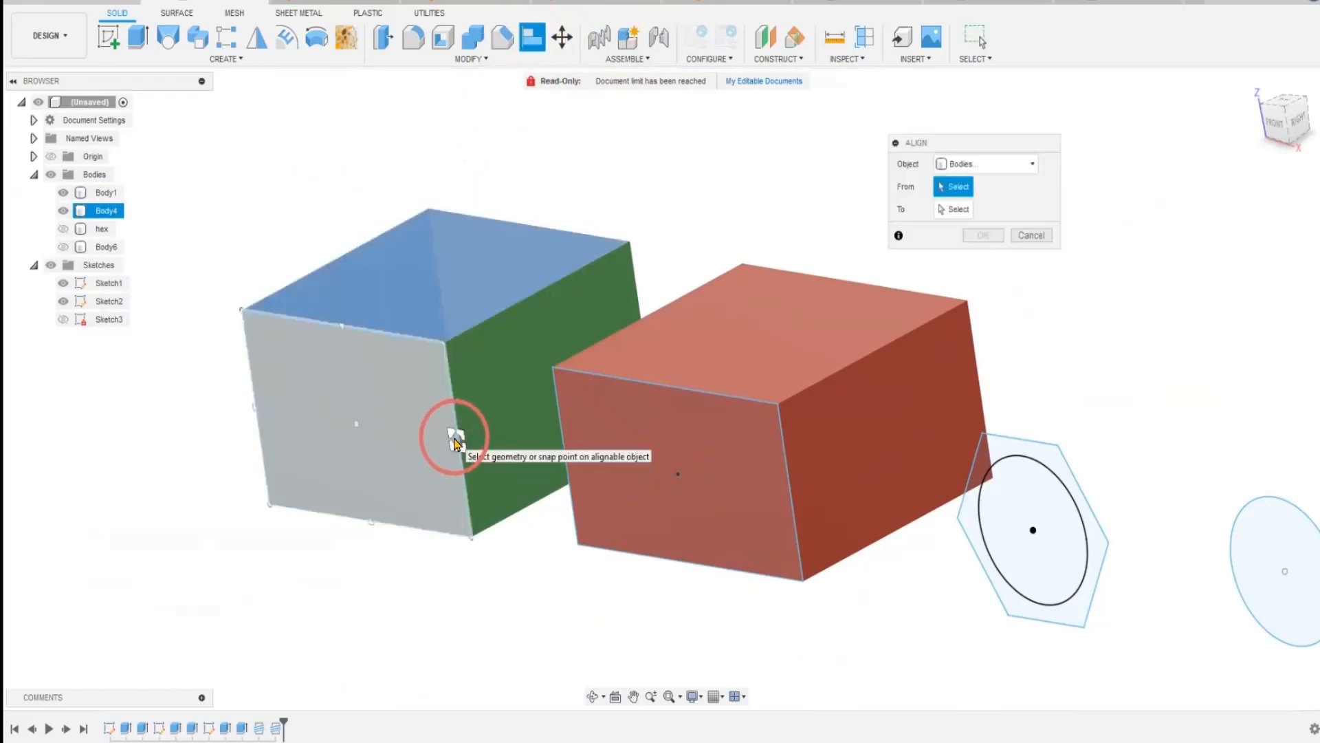
# Try to align the grey face's edge midpoint beside the green face to the matching edge midpoint on the red box's front face.
pyautogui.click(455, 440)
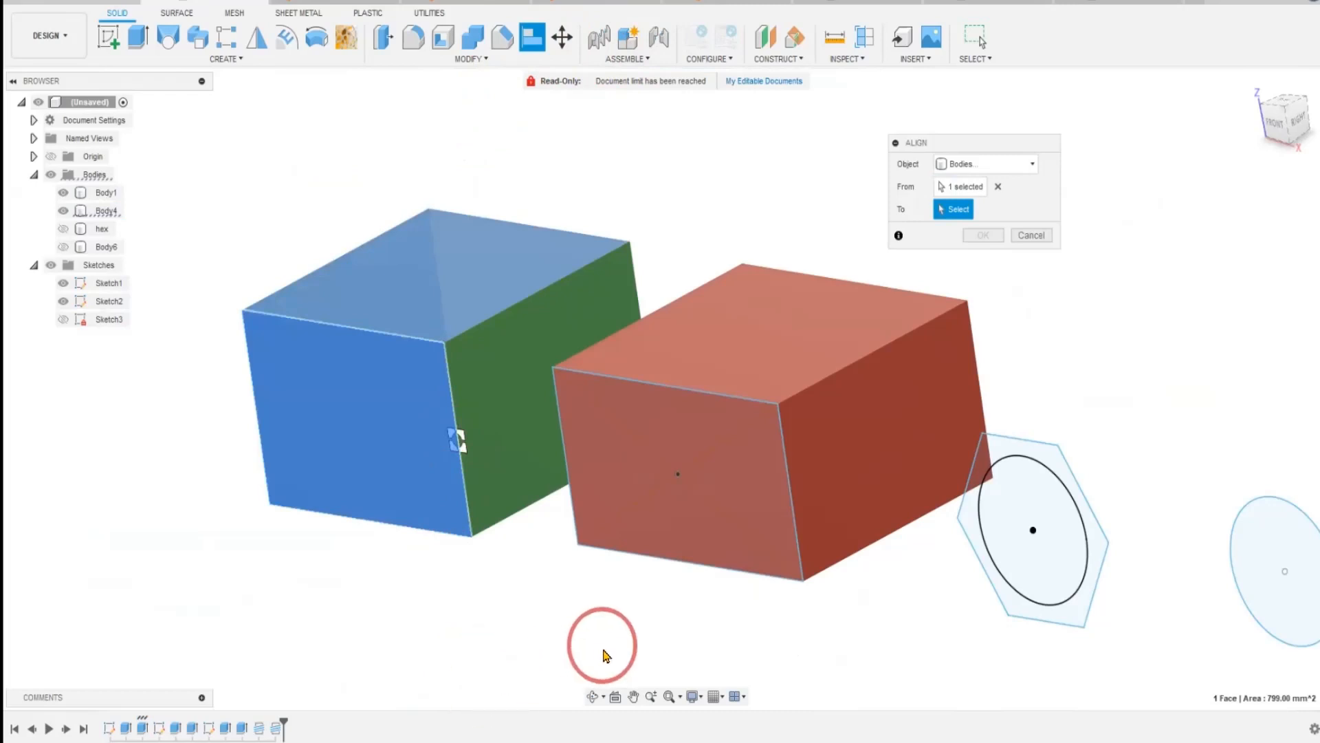
pyautogui.click(787, 494)
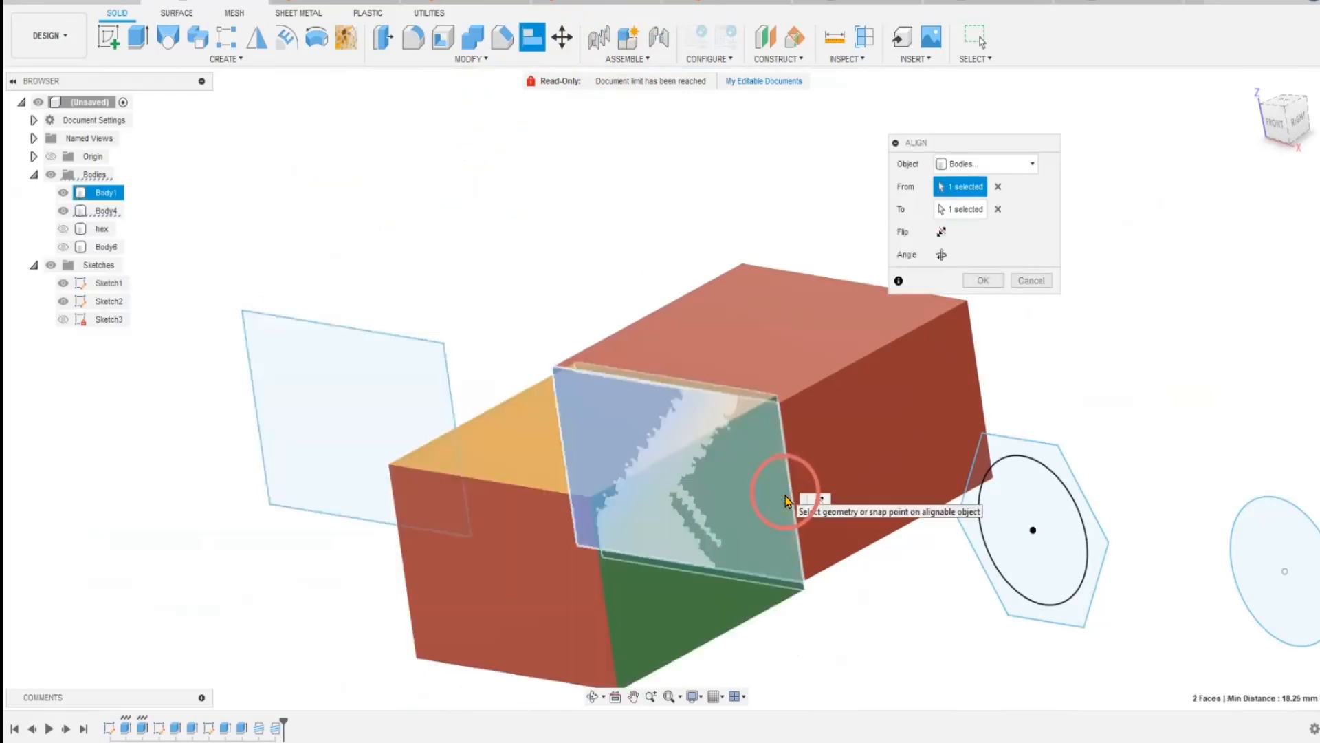
pyautogui.moveTo(747, 660); pyautogui.dragTo(661, 592, button='middle')
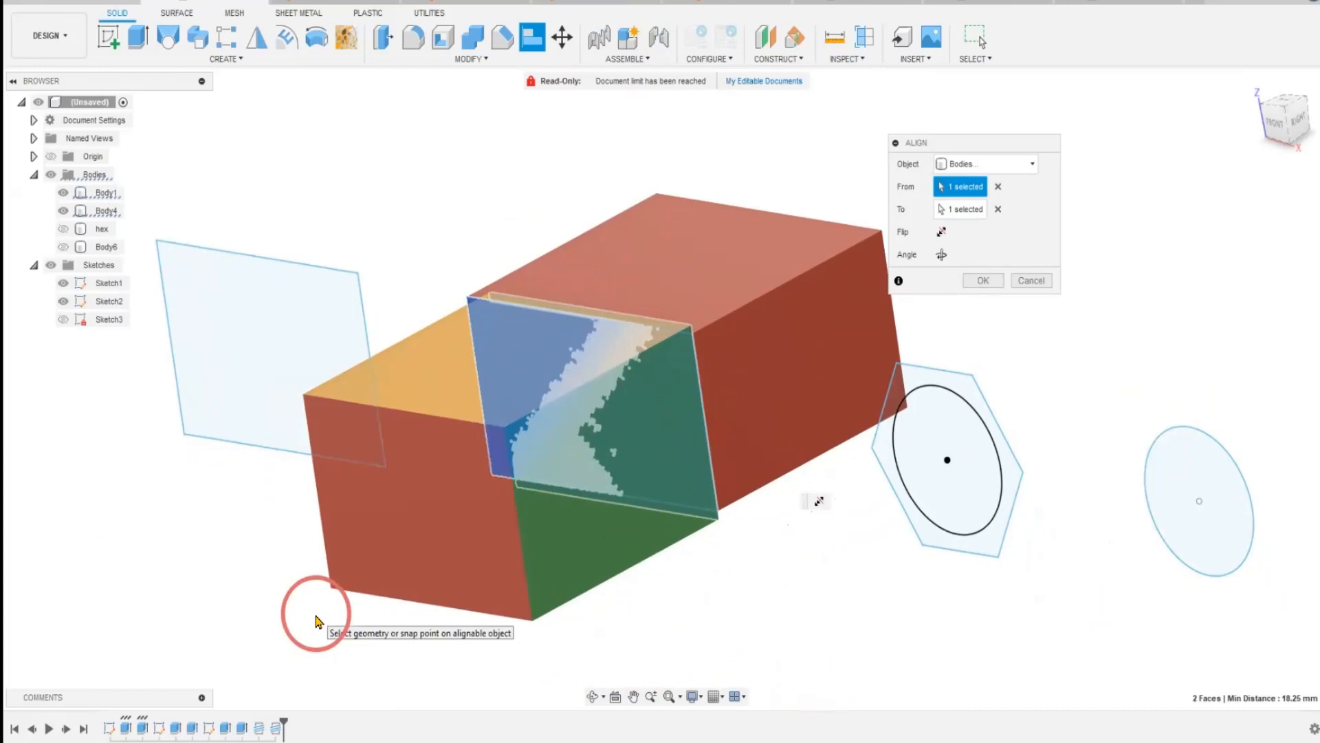
pyautogui.moveTo(316, 621)
pyautogui.keyDown('shift'); pyautogui.mouseDown(button='middle')
pyautogui.moveTo(268, 628)
pyautogui.moveTo(312, 636)
pyautogui.moveTo(288, 619)
pyautogui.mouseUp(button='middle'); pyautogui.keyUp('shift')
pyautogui.moveTo(509, 554); pyautogui.dragTo(596, 609, button='middle')
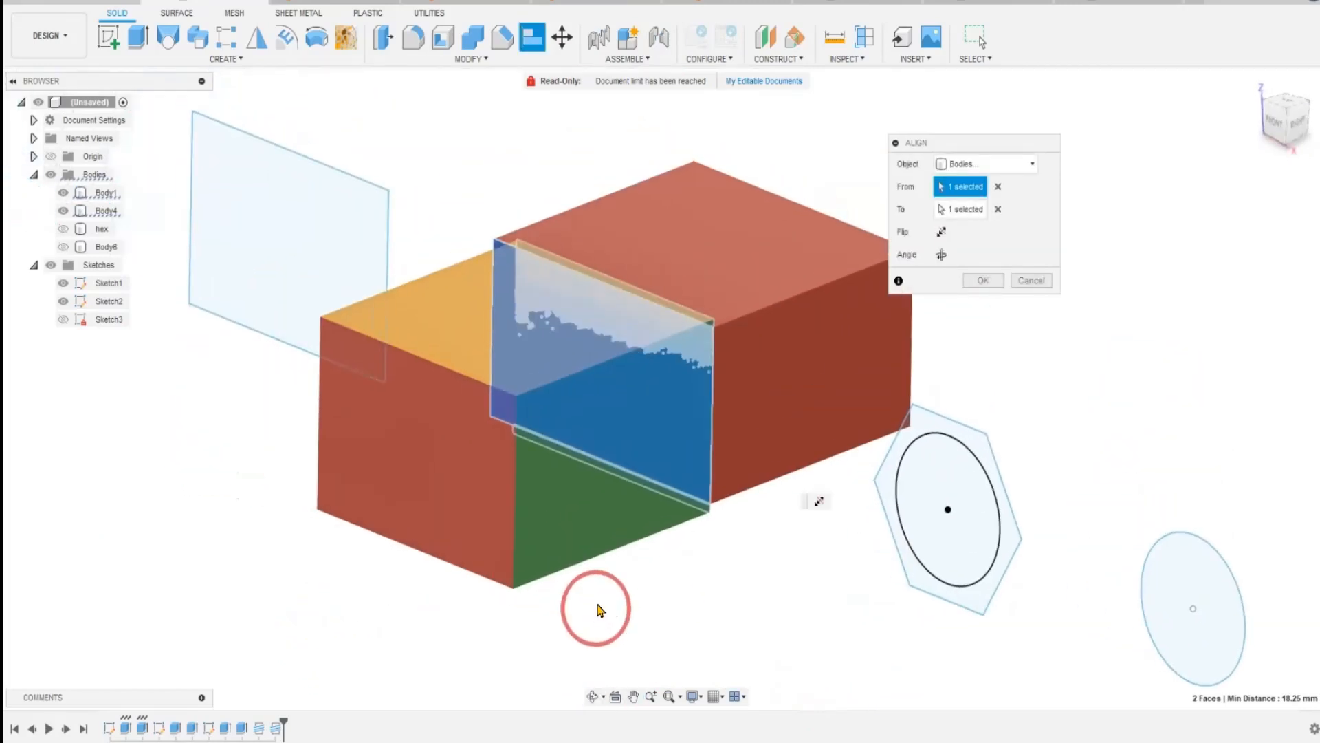
pyautogui.click(1031, 281)
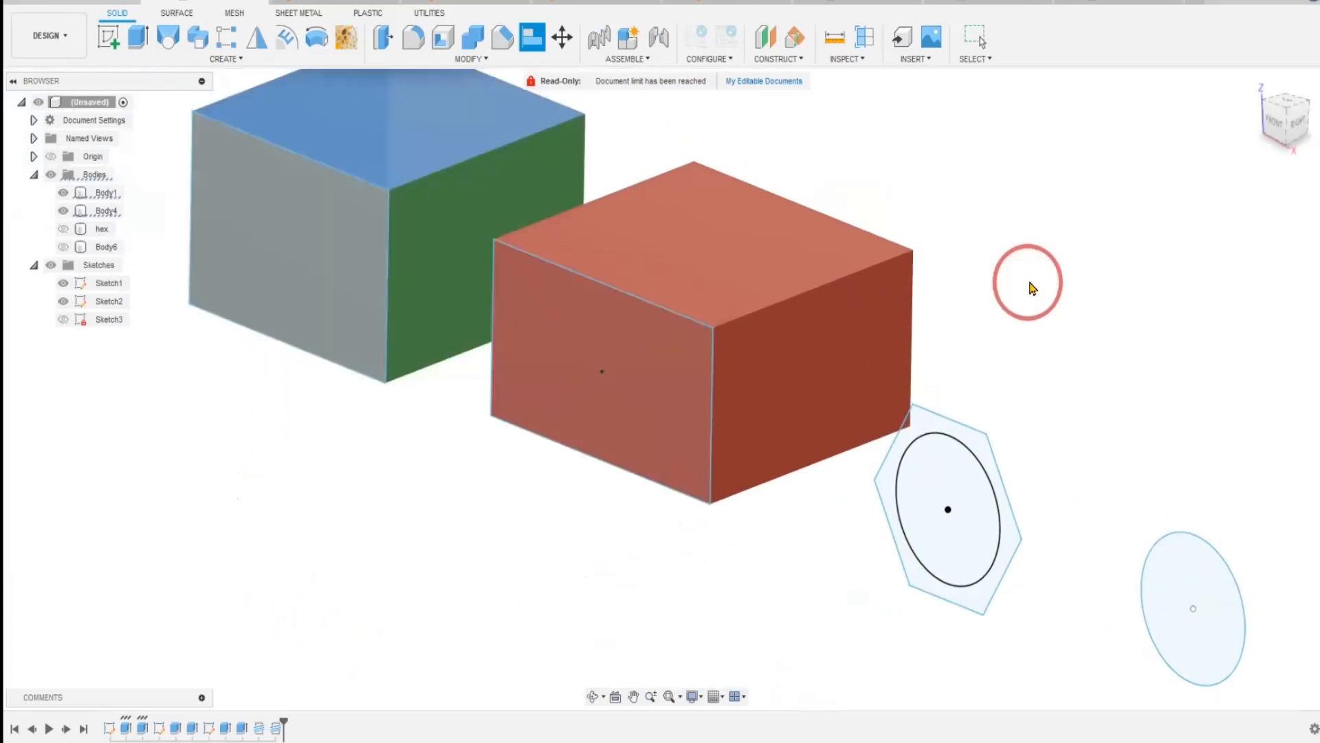
pyautogui.moveTo(386, 580); pyautogui.dragTo(447, 619, button='middle')
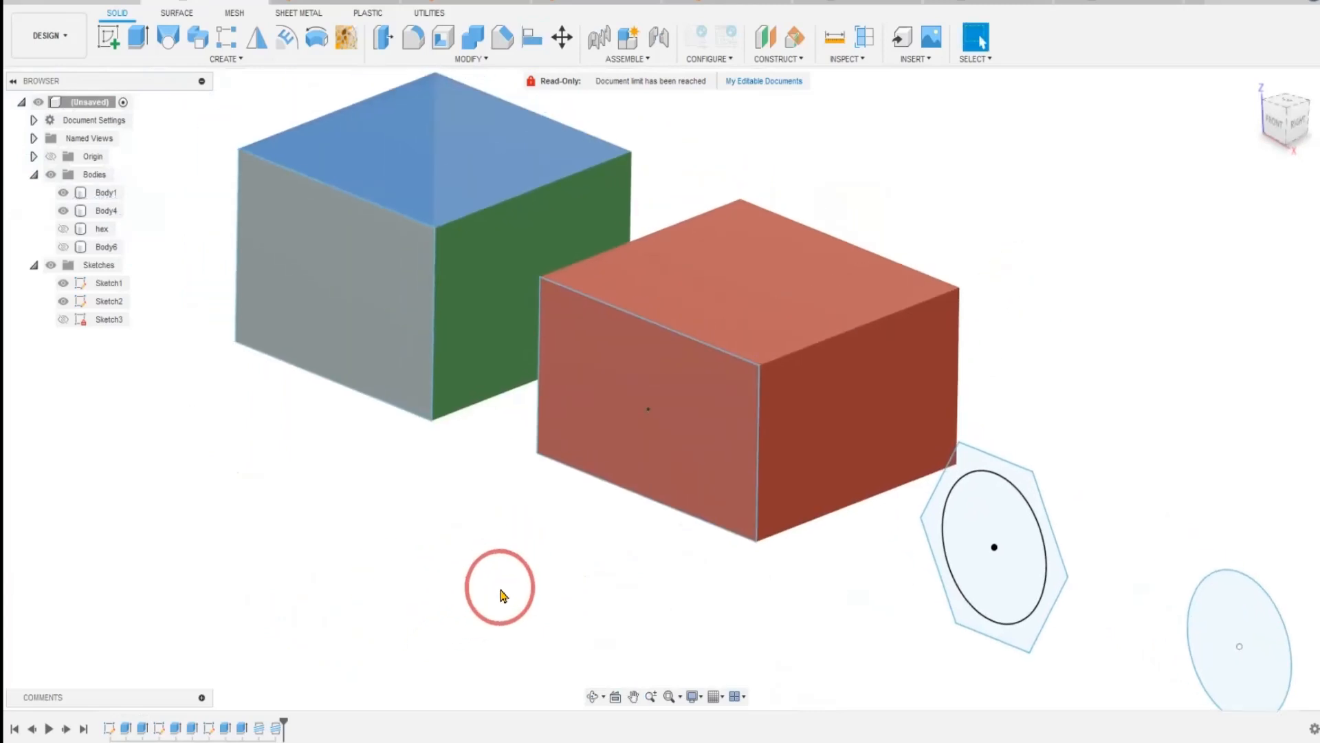
# Make the hex body visible beside the red box.
pyautogui.moveTo(605, 612)
pyautogui.mouseDown(button='middle')
pyautogui.moveTo(351, 543)
pyautogui.moveTo(168, 390)
pyautogui.mouseUp(button='middle')
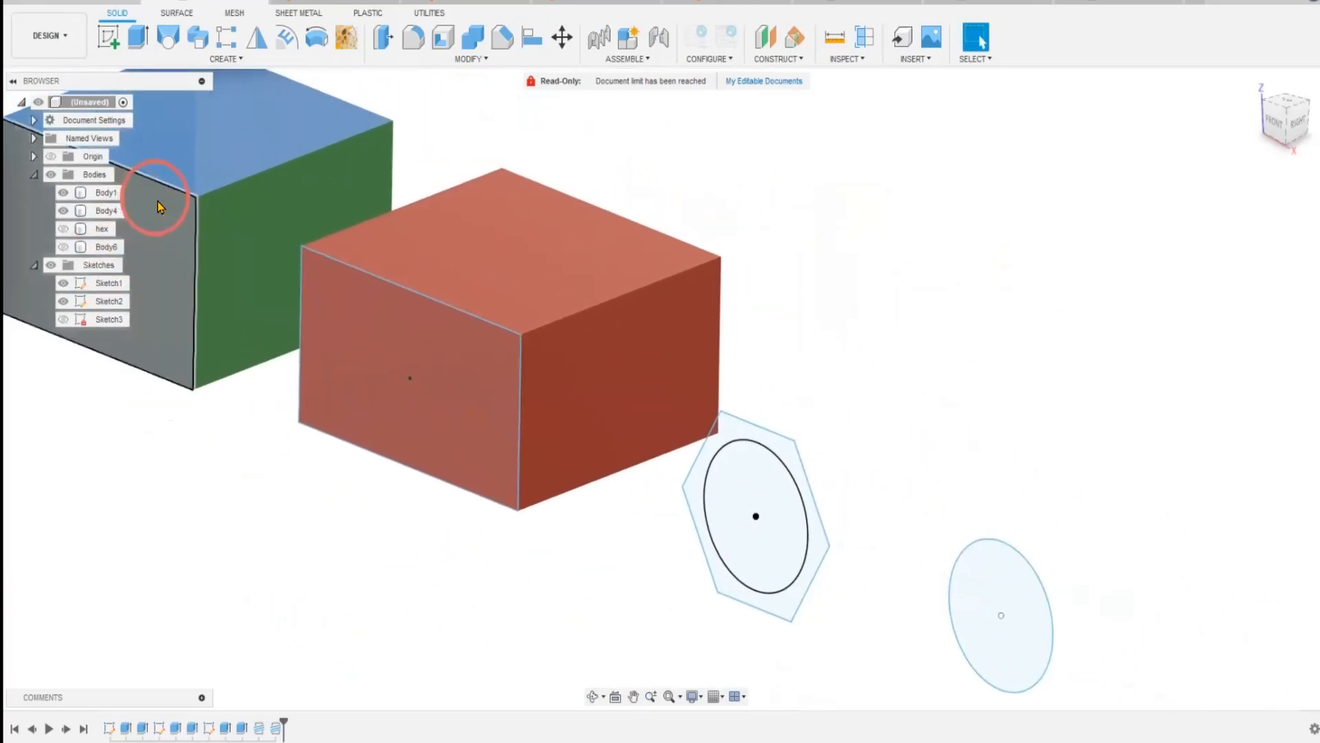
pyautogui.click(66, 230)
pyautogui.click(64, 231)
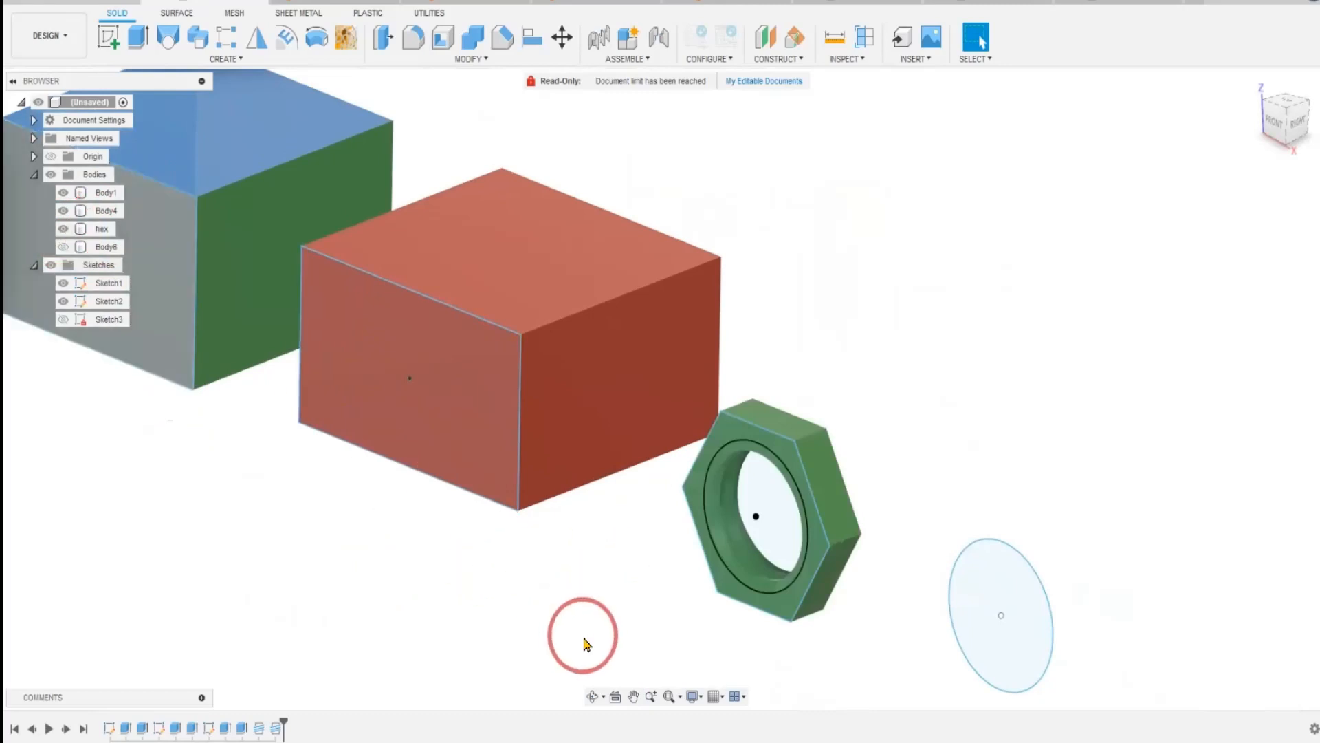
# Try to align the hex nut's short lower corner edge to the red box's top edge on the side facing the nut.
pyautogui.keyDown('shift'); pyautogui.moveTo(585, 643); pyautogui.dragTo(655, 573, button='middle'); pyautogui.keyUp('shift')
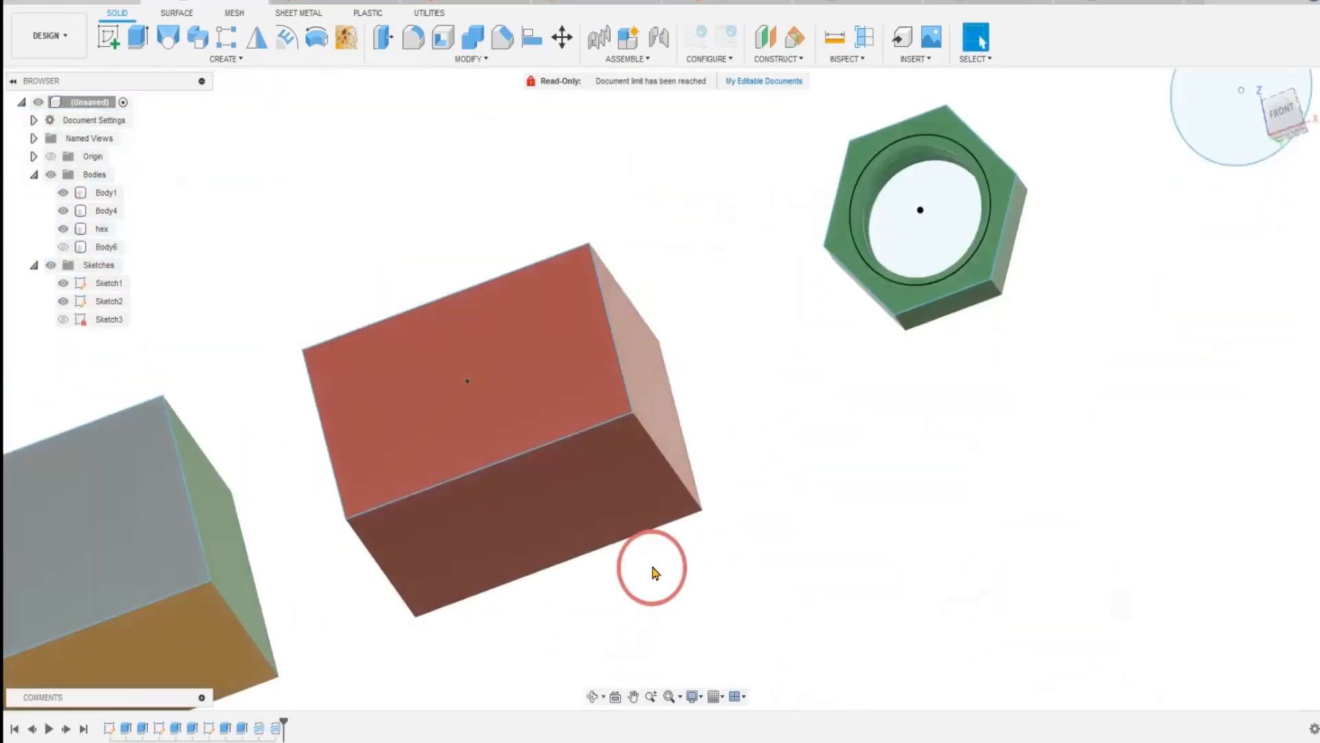
pyautogui.click(533, 50)
pyautogui.scroll(3, 894, 330)
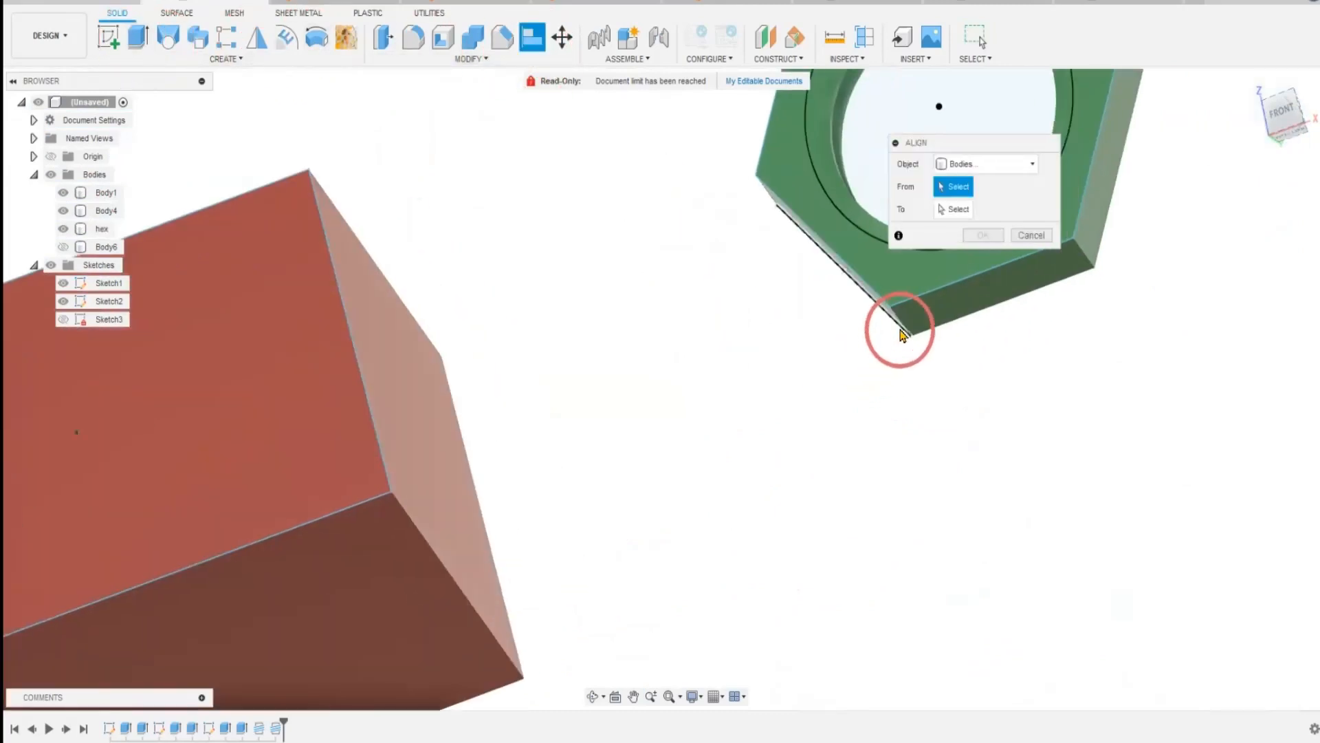
pyautogui.click(900, 327)
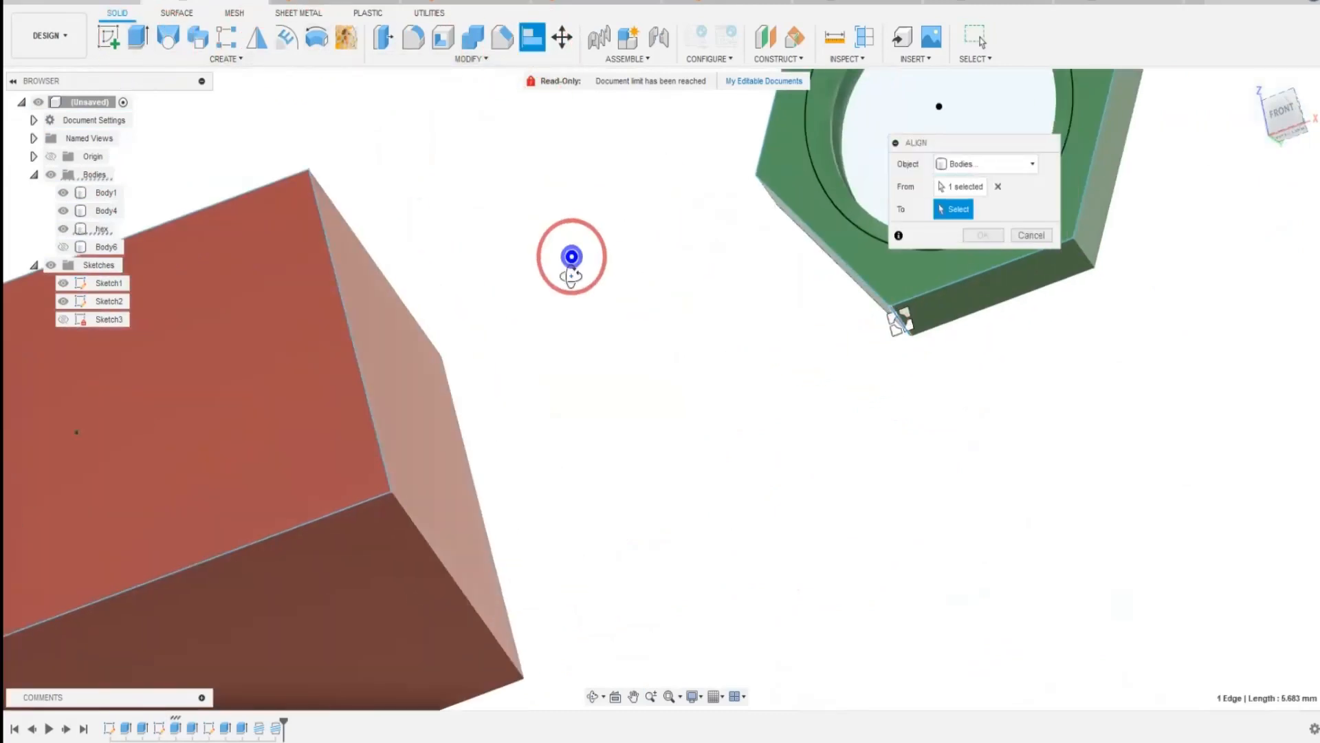
pyautogui.keyDown('shift'); pyautogui.moveTo(571, 256); pyautogui.dragTo(582, 323, button='middle'); pyautogui.keyUp('shift')
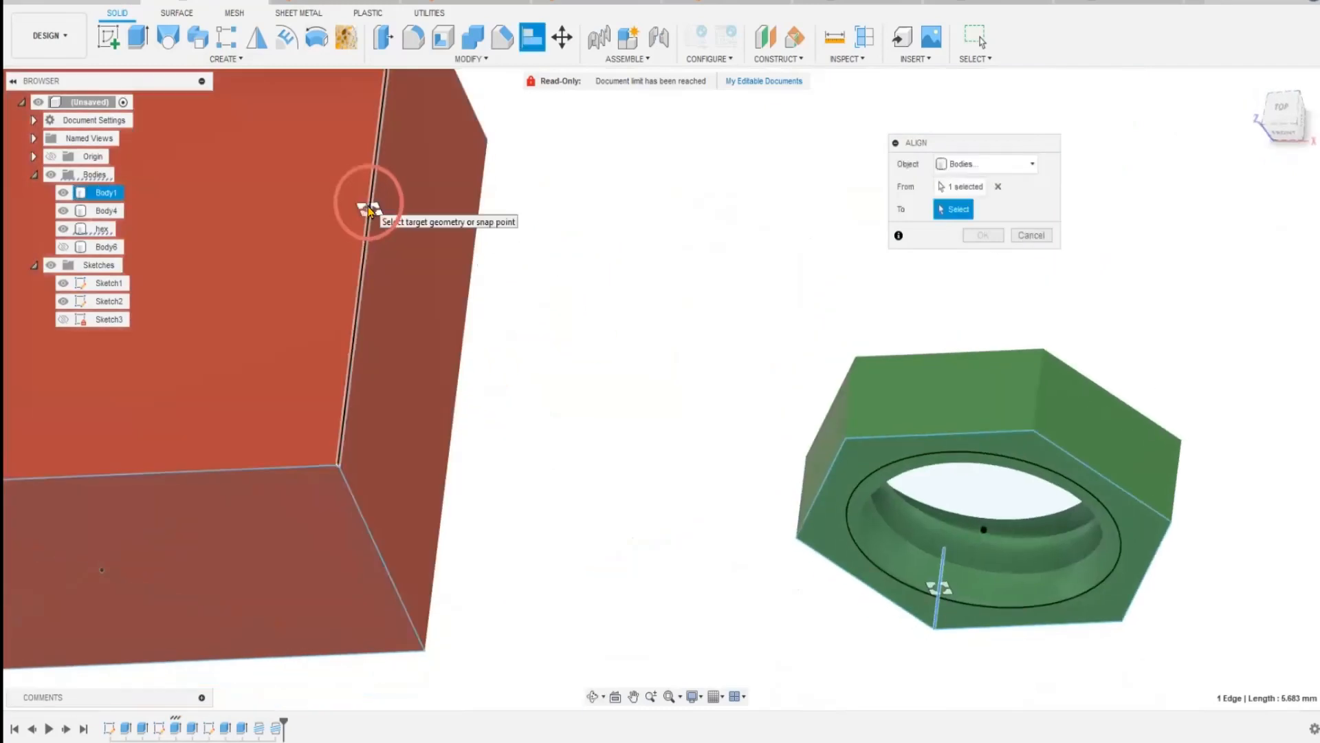
pyautogui.click(370, 210)
pyautogui.keyDown('shift'); pyautogui.moveTo(554, 359); pyautogui.dragTo(616, 354, button='middle'); pyautogui.keyUp('shift')
pyautogui.keyDown('shift'); pyautogui.moveTo(660, 440); pyautogui.dragTo(475, 374, button='middle'); pyautogui.keyUp('shift')
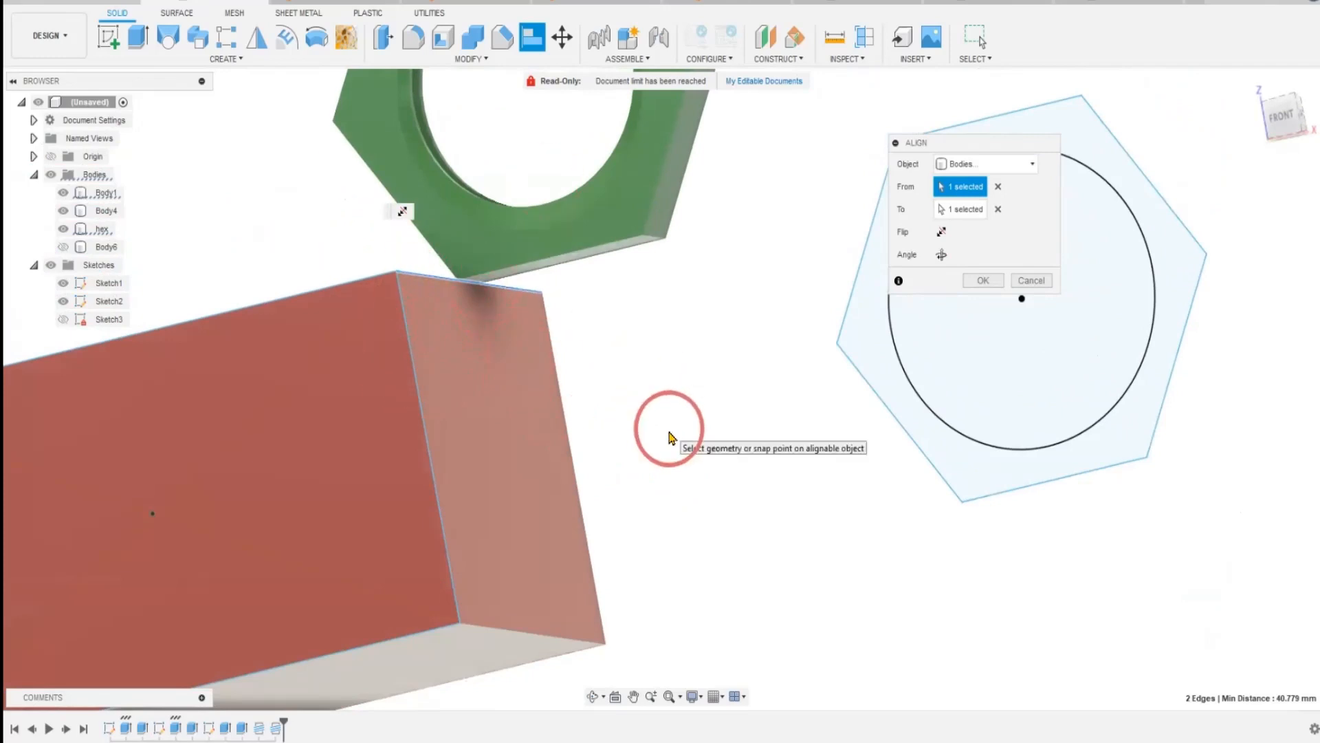
pyautogui.press('Return')
pyautogui.scroll(-5, 672, 526)
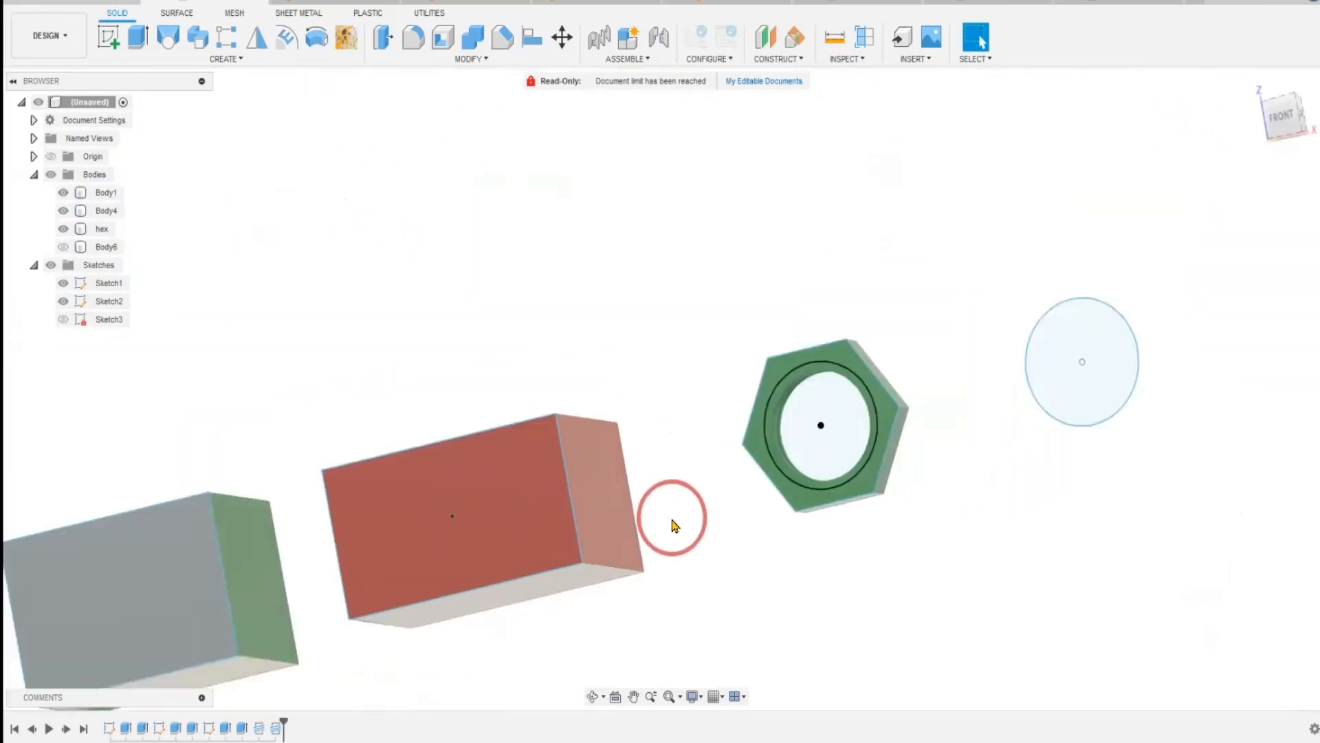
# Show Body6 and hide Body1, Body4 and Sketch1 so that only the hex nut and the cylinder bodies remain.
pyautogui.moveTo(272, 257)
pyautogui.keyDown('shift'); pyautogui.mouseDown(button='middle')
pyautogui.moveTo(268, 312)
pyautogui.moveTo(316, 315)
pyautogui.moveTo(224, 315)
pyautogui.moveTo(263, 277)
pyautogui.moveTo(378, 220)
pyautogui.moveTo(386, 195)
pyautogui.mouseUp(button='middle'); pyautogui.keyUp('shift')
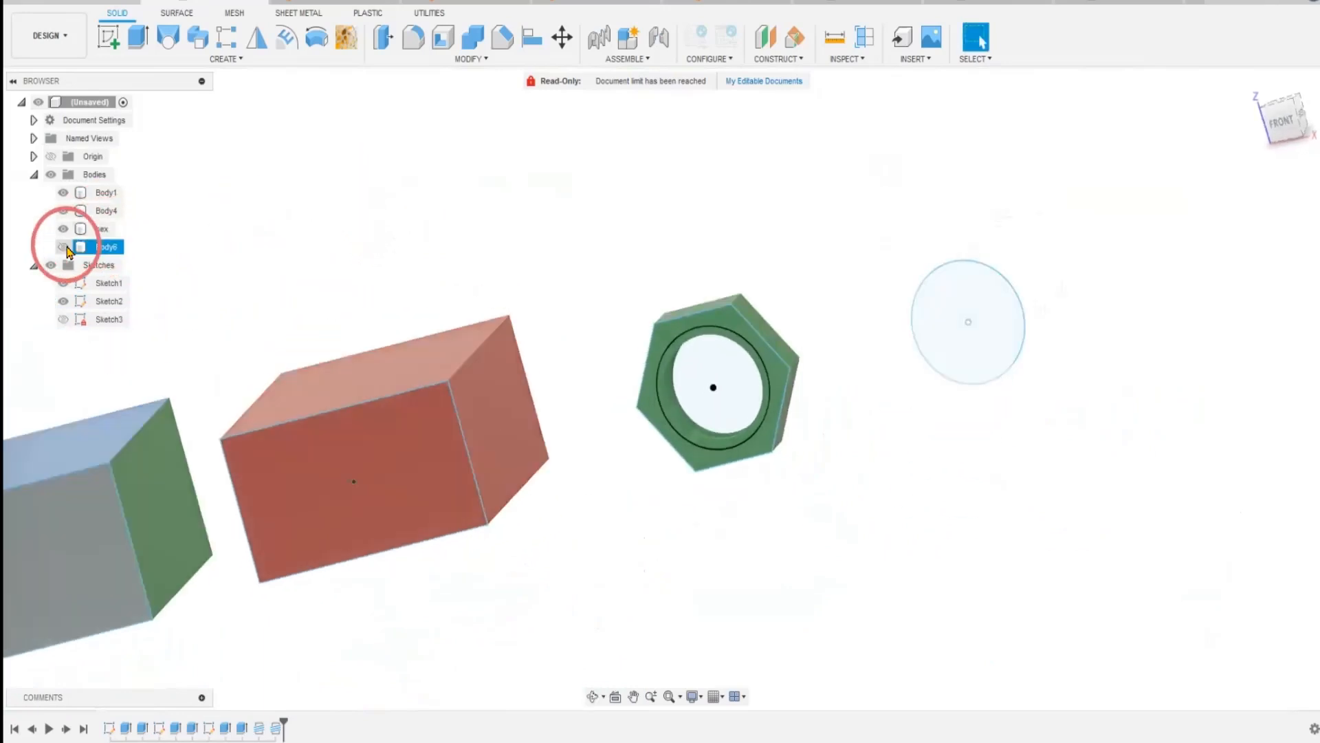
pyautogui.click(62, 247)
pyautogui.click(62, 192)
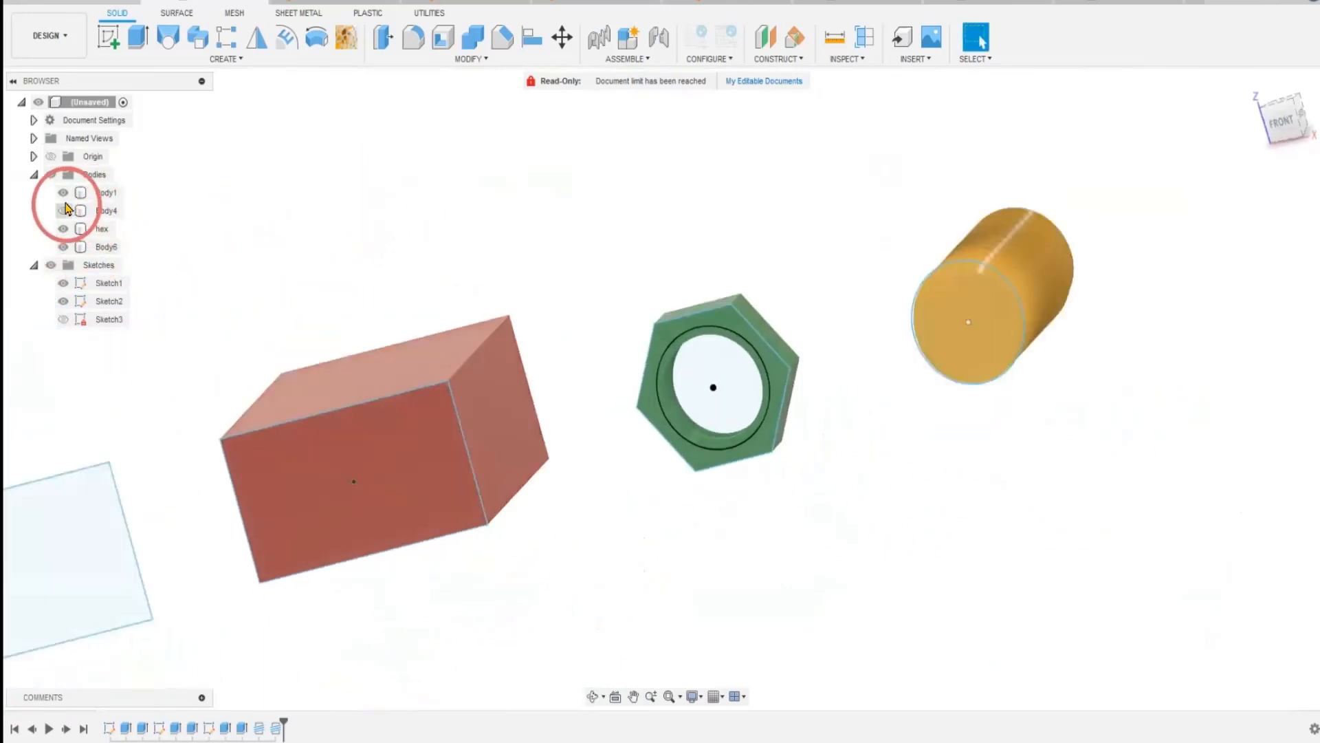
pyautogui.click(63, 211)
pyautogui.moveTo(923, 486); pyautogui.dragTo(770, 564, button='middle')
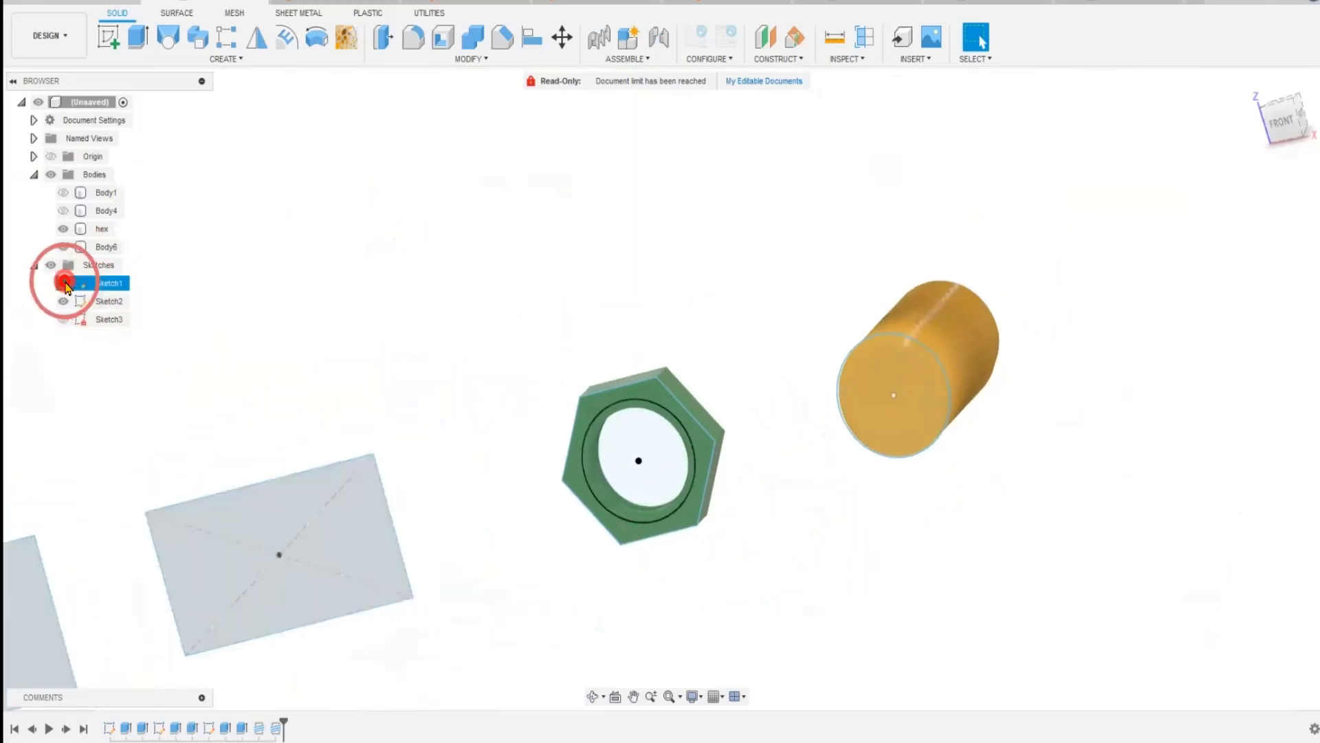
pyautogui.click(63, 282)
pyautogui.scroll(5, 691, 433)
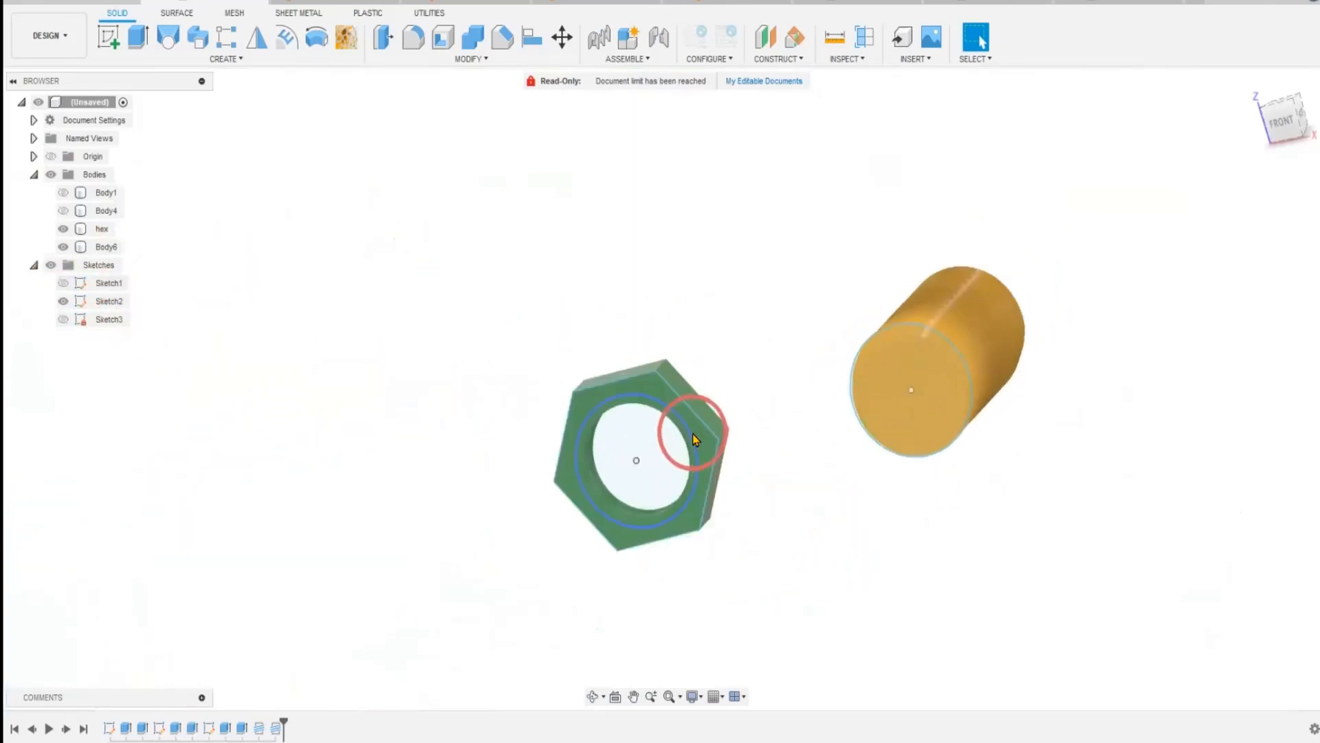
# Try to move the threaded cylinder, Body6, about 0.34 mm along X from the front view.
pyautogui.keyDown('shift'); pyautogui.moveTo(761, 574); pyautogui.dragTo(905, 550, button='middle'); pyautogui.keyUp('shift')
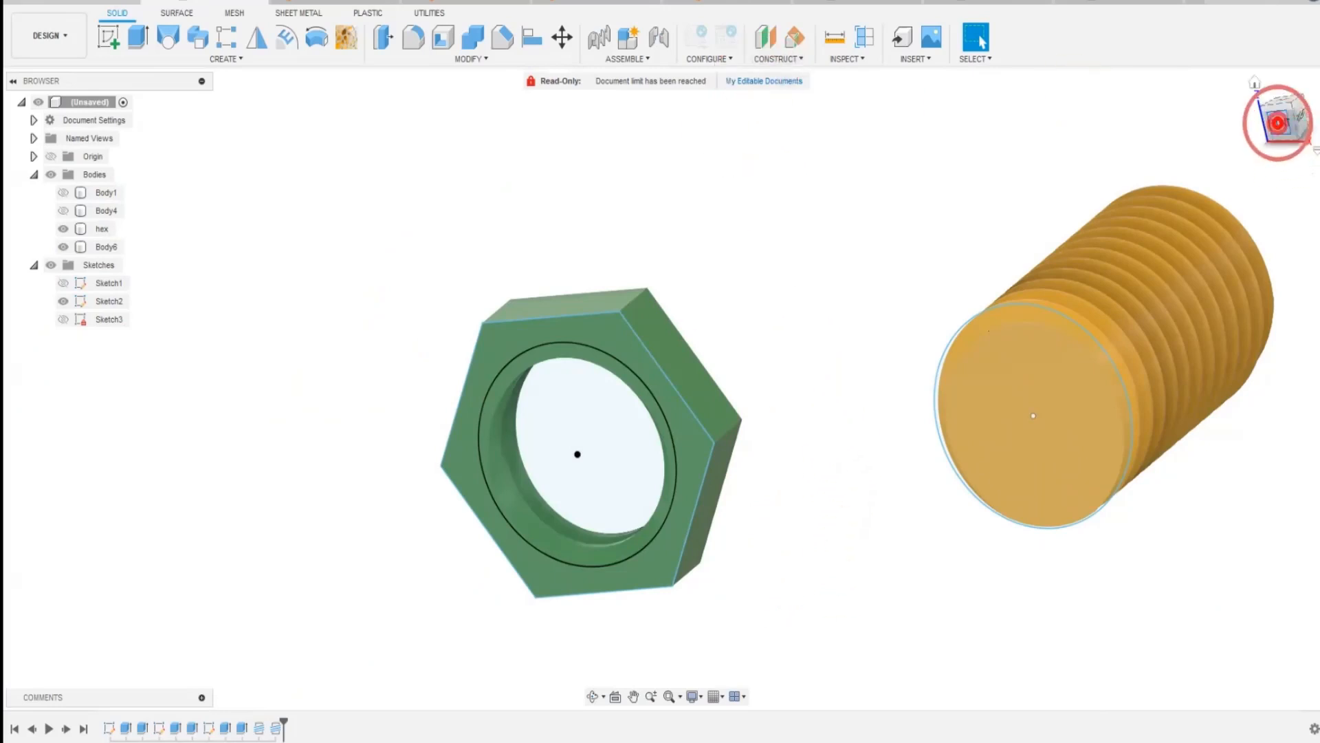
pyautogui.click(1279, 124)
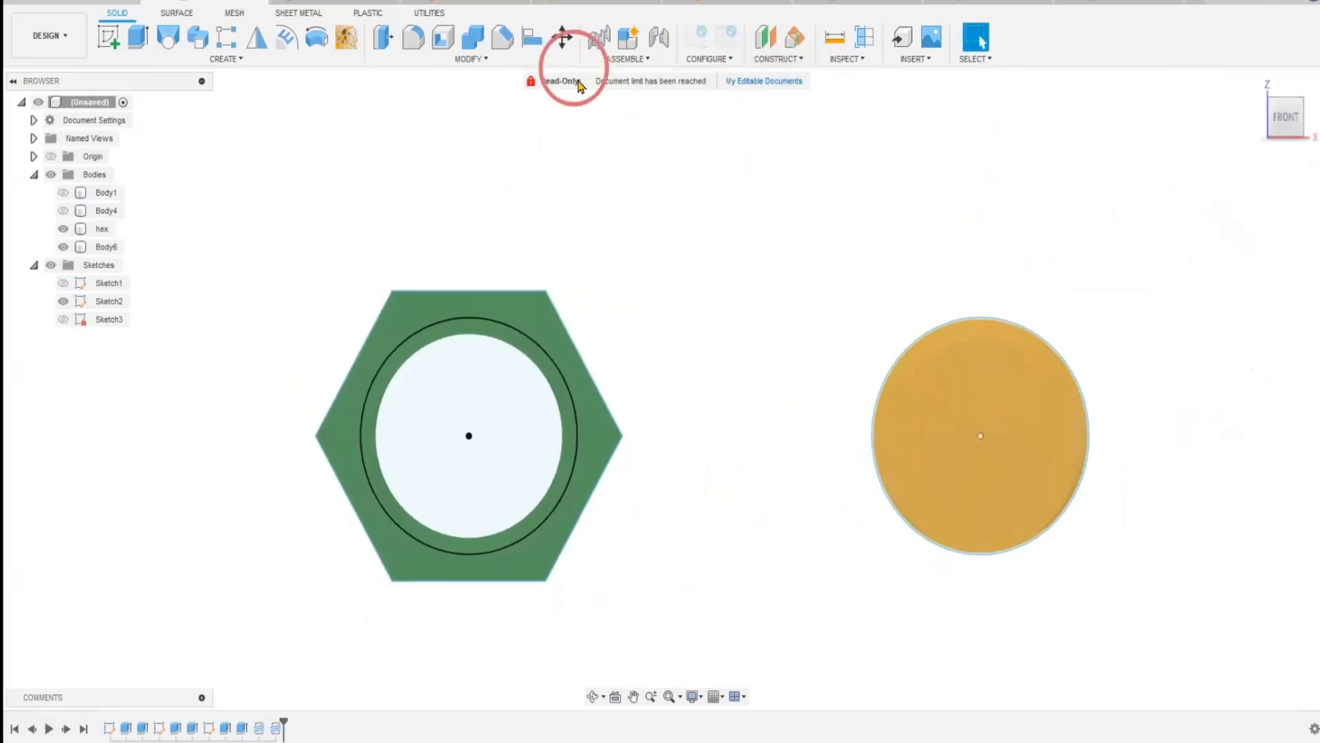
pyautogui.click(562, 37)
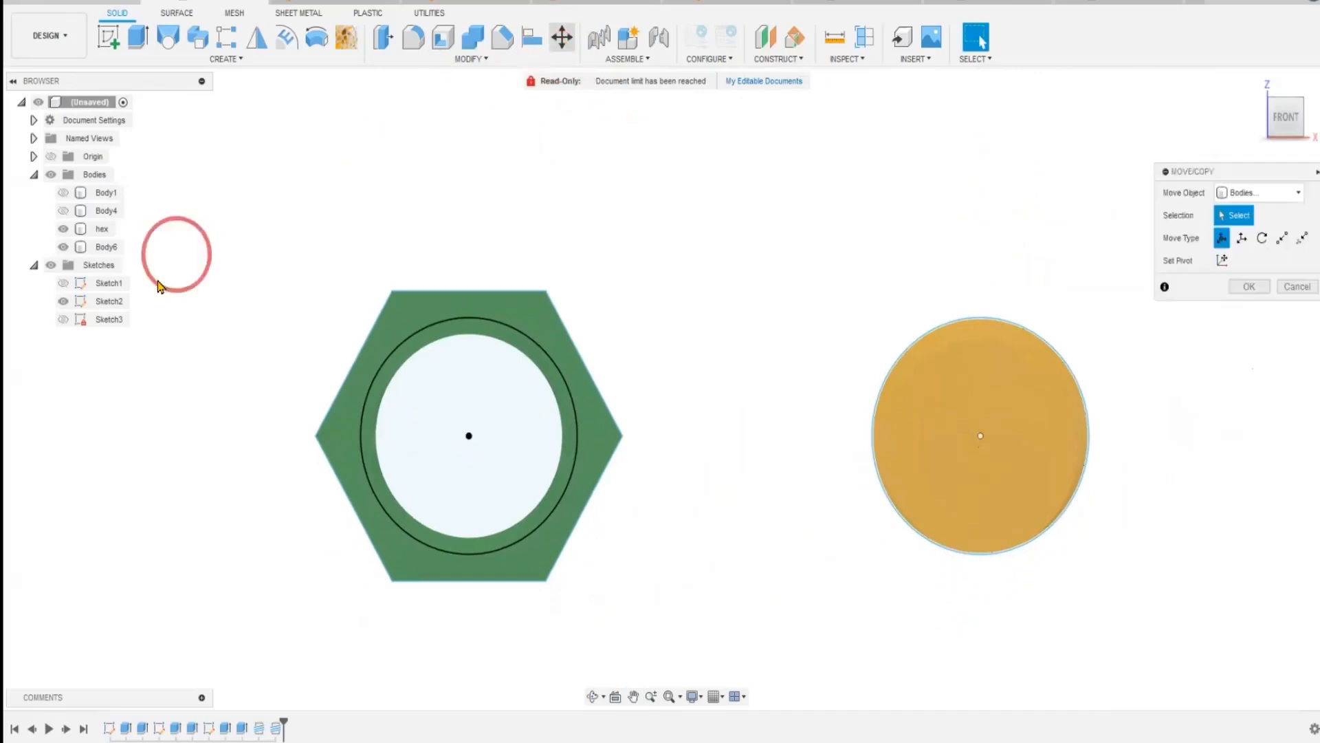
pyautogui.click(104, 247)
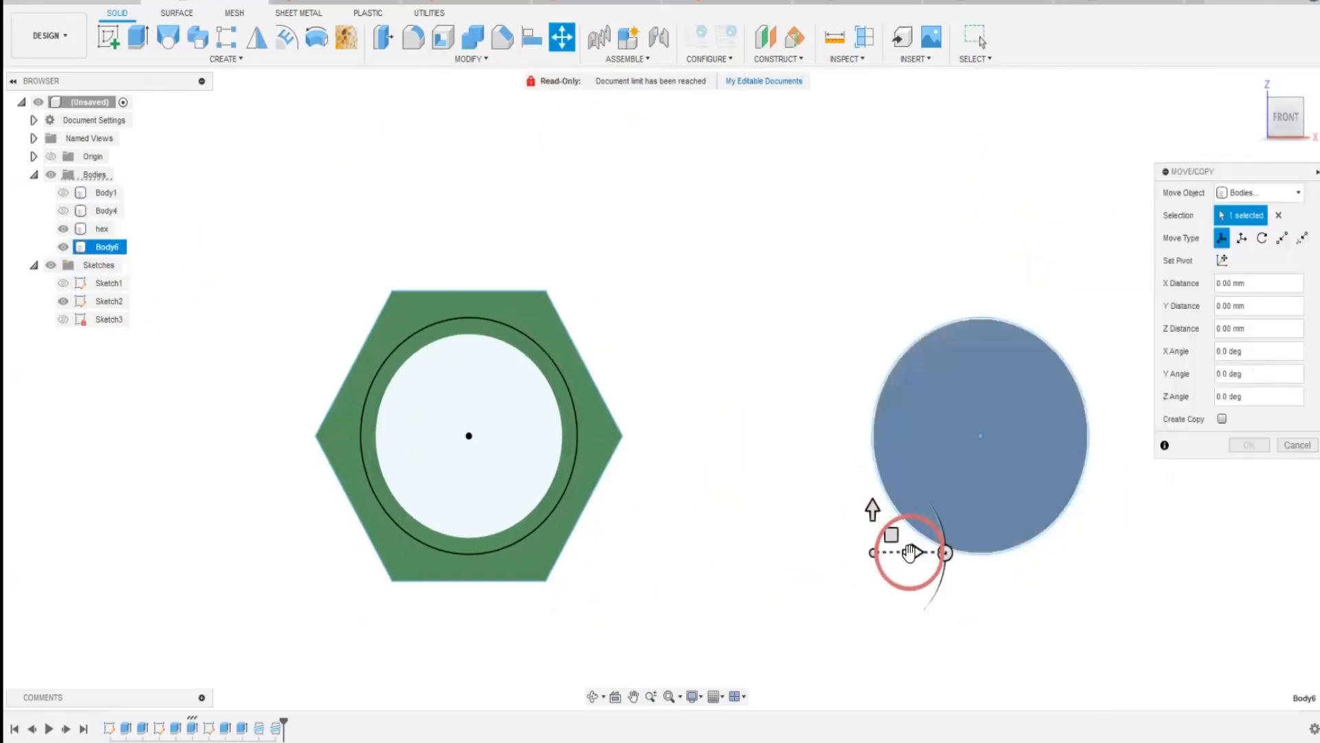
pyautogui.moveTo(910, 552); pyautogui.dragTo(917, 581)
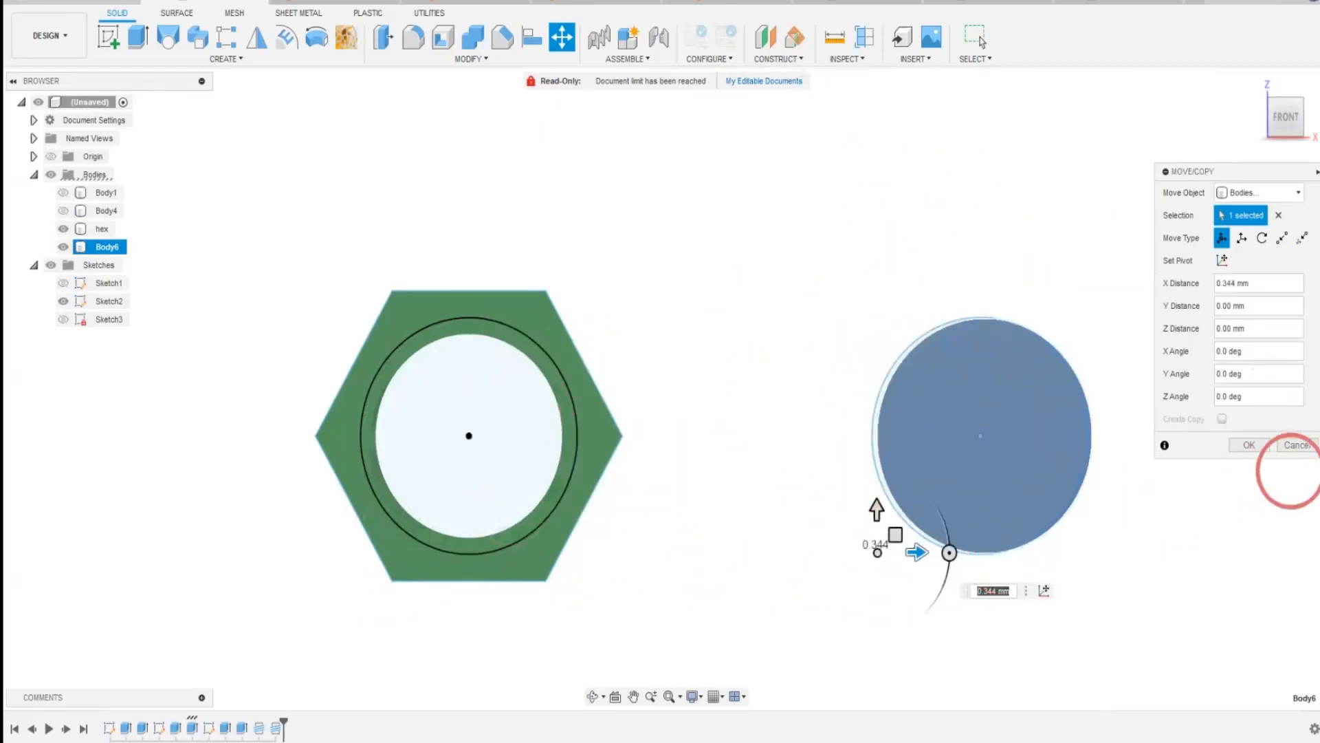
pyautogui.click(1302, 442)
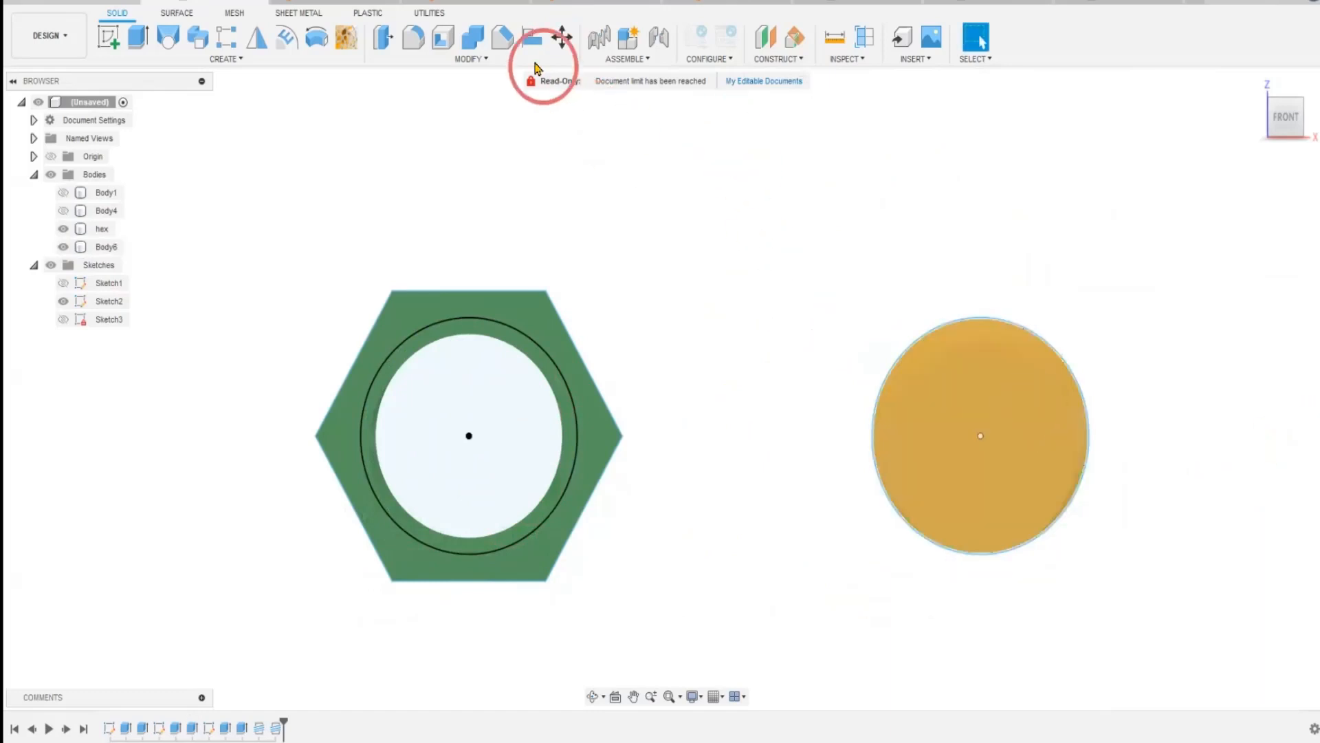
# Align the centre of the threaded cylinder's front end face to the centre point of the hex nut's sketch circle.
pyautogui.click(533, 48)
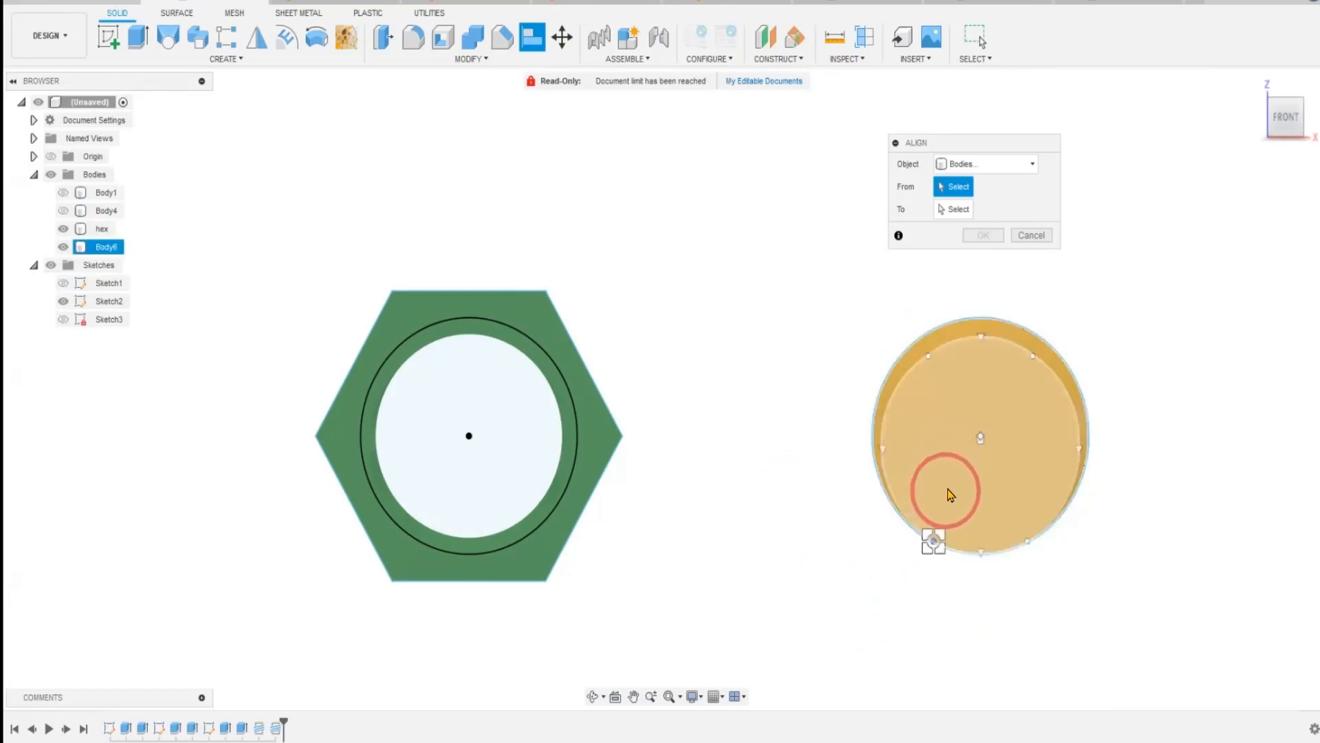
pyautogui.click(978, 437)
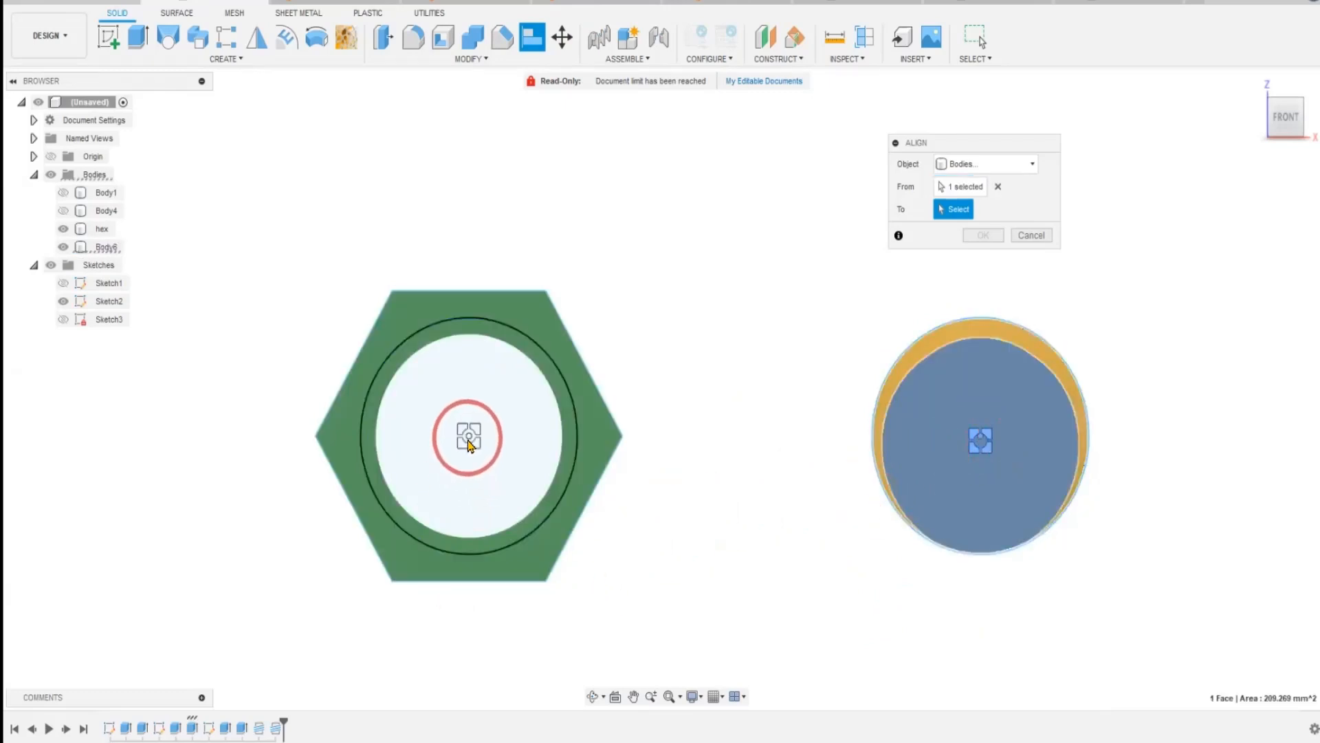
pyautogui.click(468, 441)
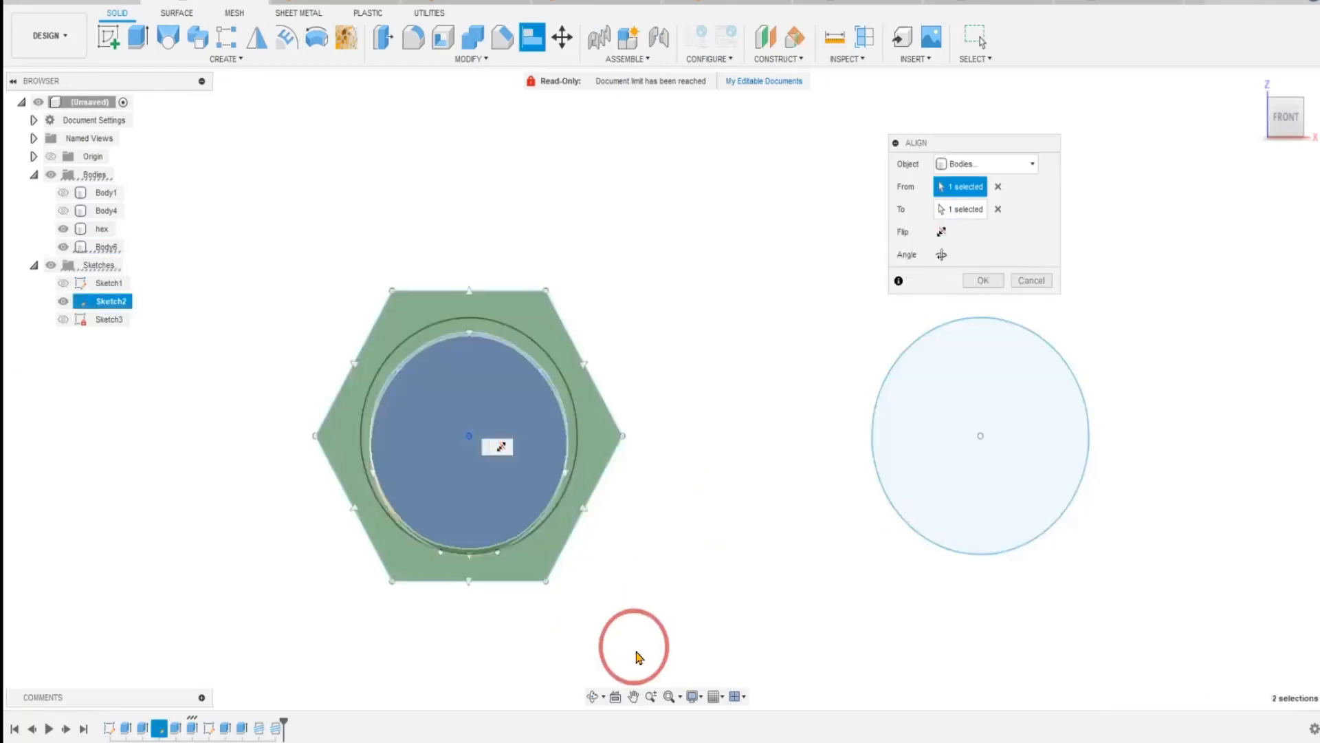
pyautogui.moveTo(642, 659); pyautogui.dragTo(806, 664, button='middle')
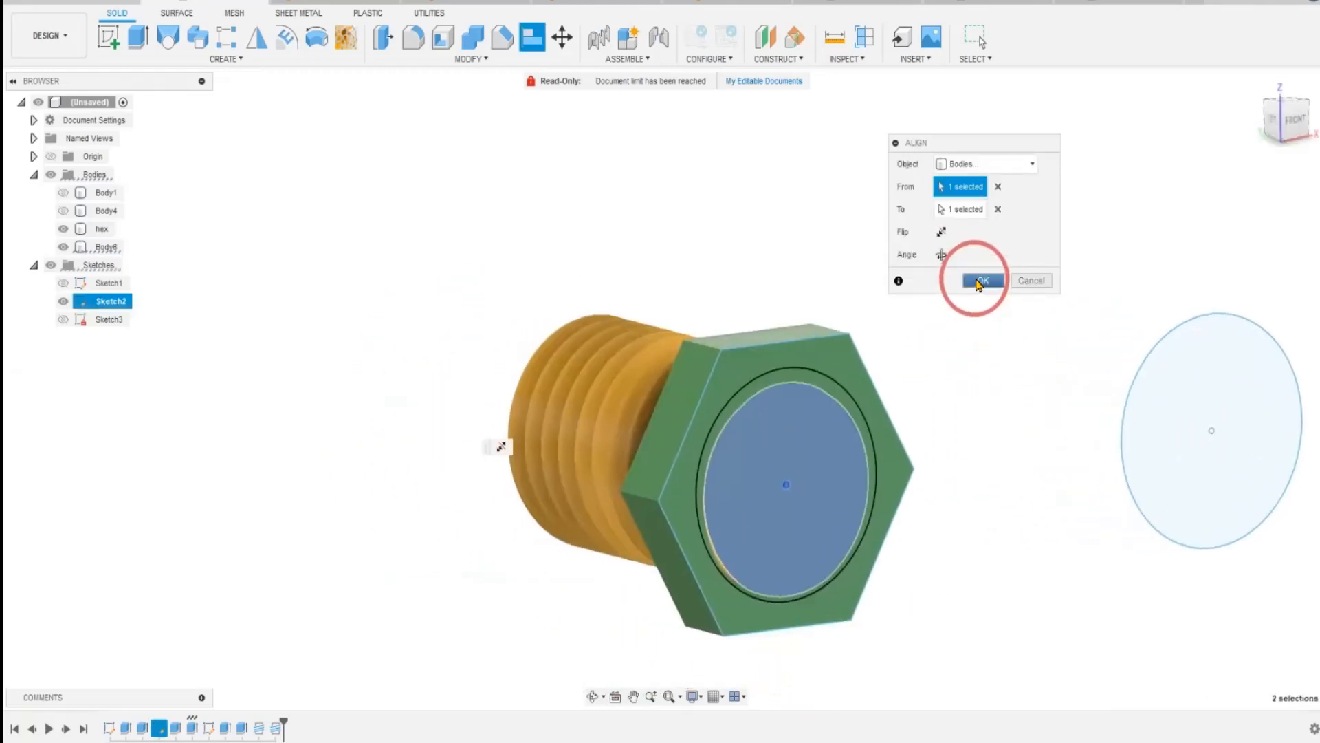
pyautogui.click(982, 278)
# Move the hex nut about 11.88 mm along Y so it sits partway along the threaded cylinder.
pyautogui.click(562, 37)
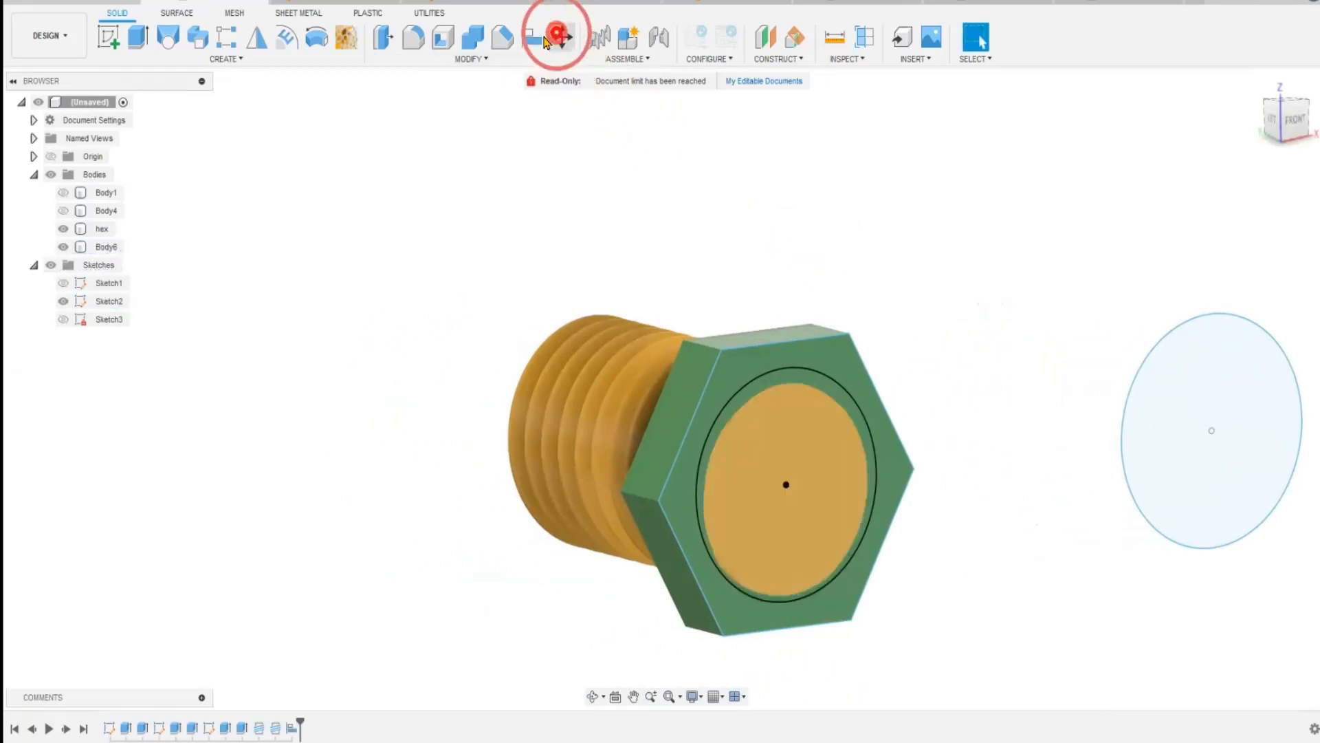
pyautogui.click(101, 229)
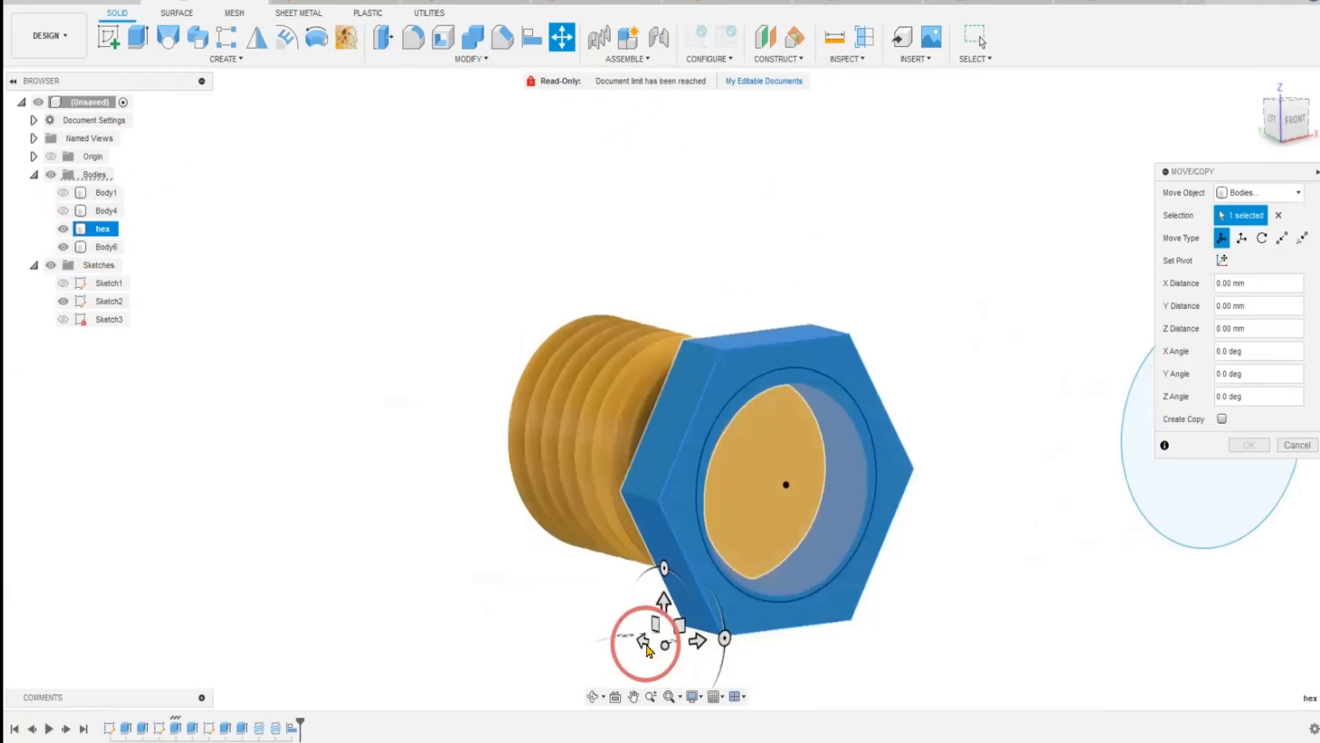
pyautogui.moveTo(641, 640); pyautogui.dragTo(564, 619)
pyautogui.click(1249, 445)
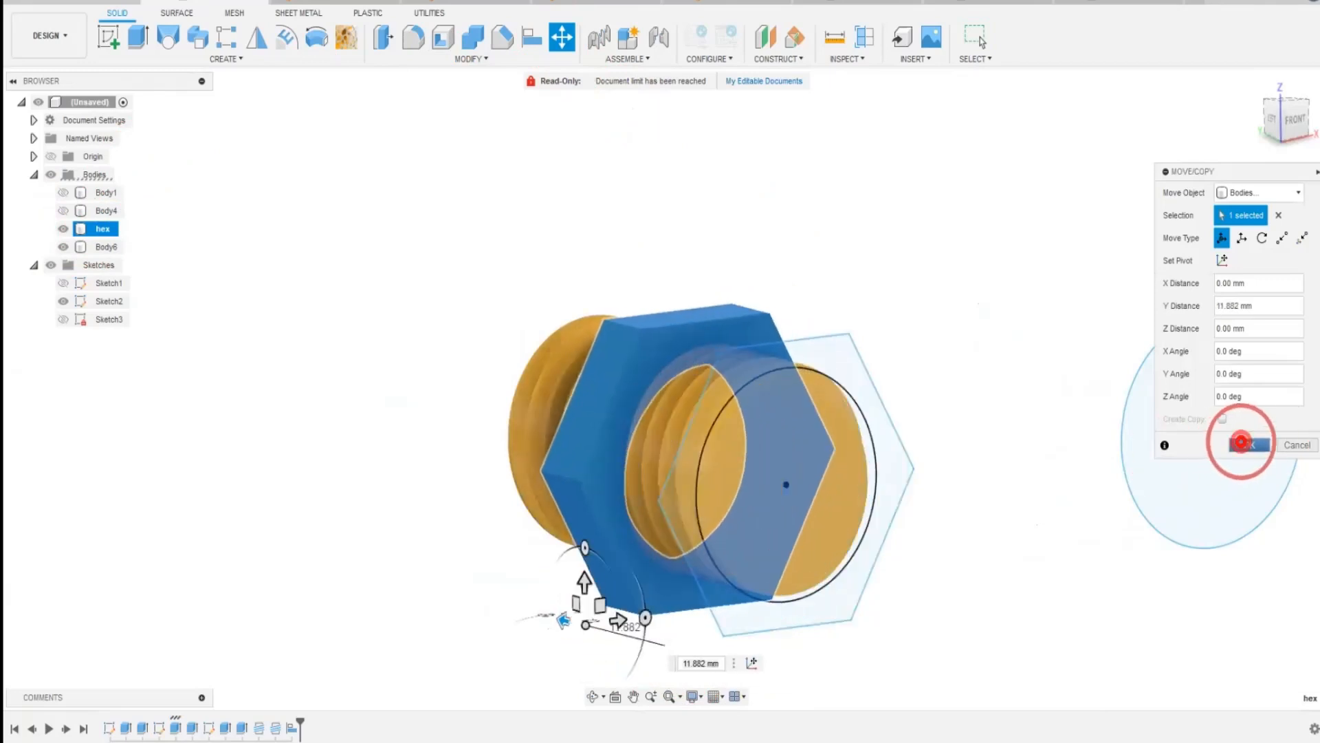
# Show Body4 and Body1 again alongside the hex nut and threaded cylinder.
pyautogui.keyDown('shift'); pyautogui.moveTo(443, 686); pyautogui.dragTo(346, 595, button='middle'); pyautogui.keyUp('shift')
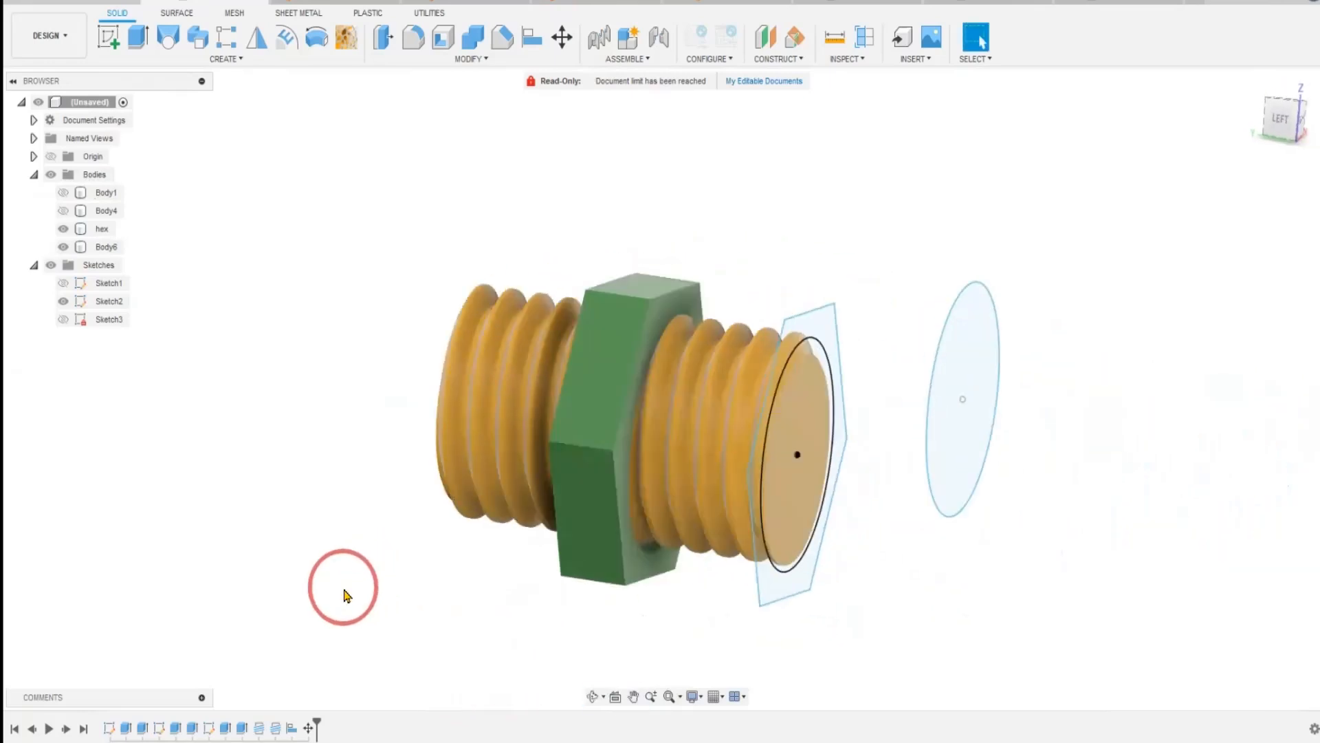
pyautogui.scroll(-1, 346, 596)
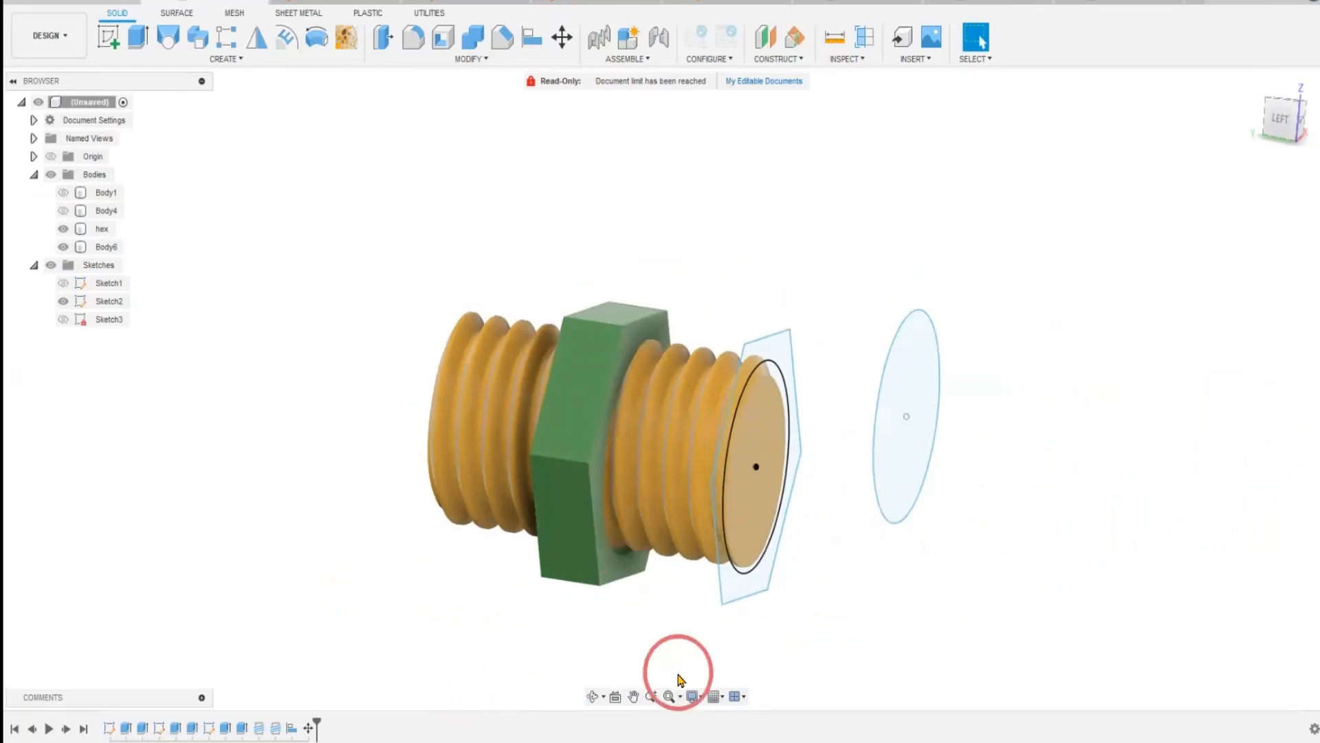
pyautogui.moveTo(462, 686); pyautogui.dragTo(546, 634, button='middle')
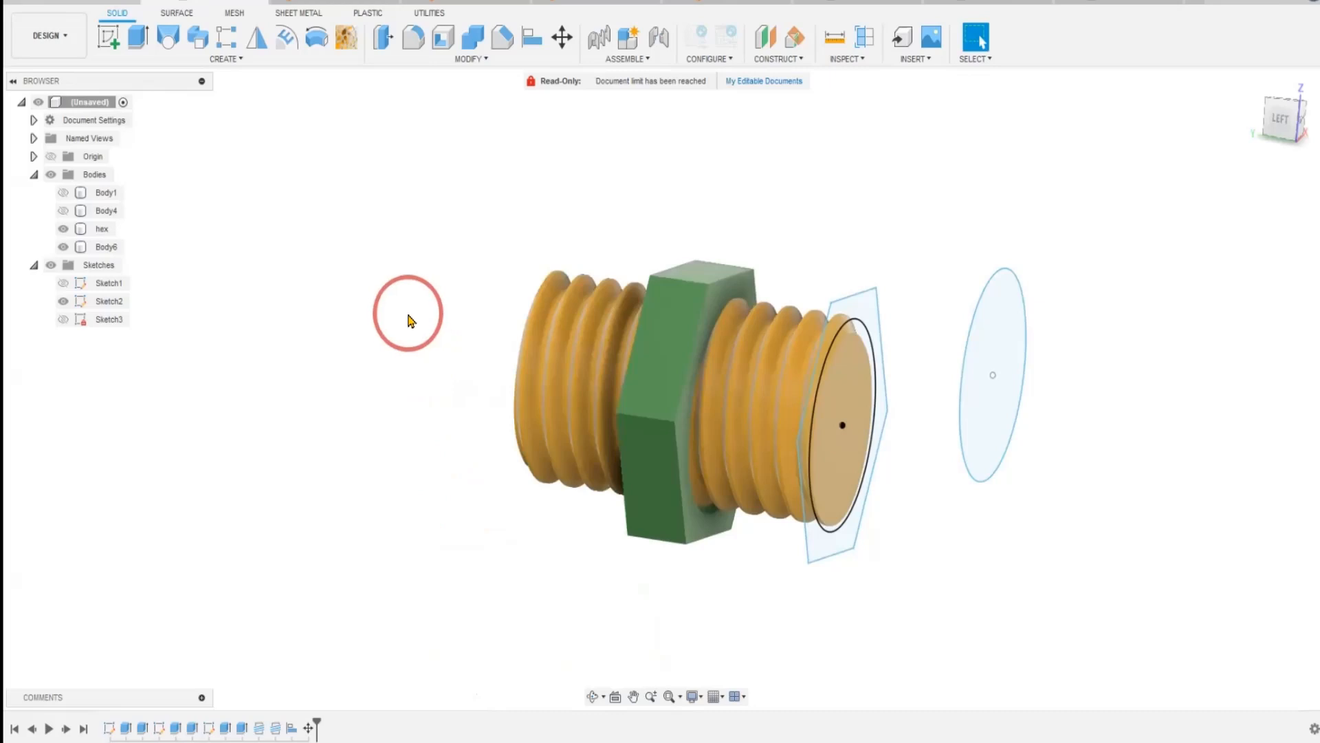
pyautogui.click(63, 210)
pyautogui.click(63, 192)
pyautogui.moveTo(416, 214); pyautogui.dragTo(515, 196, button='middle')
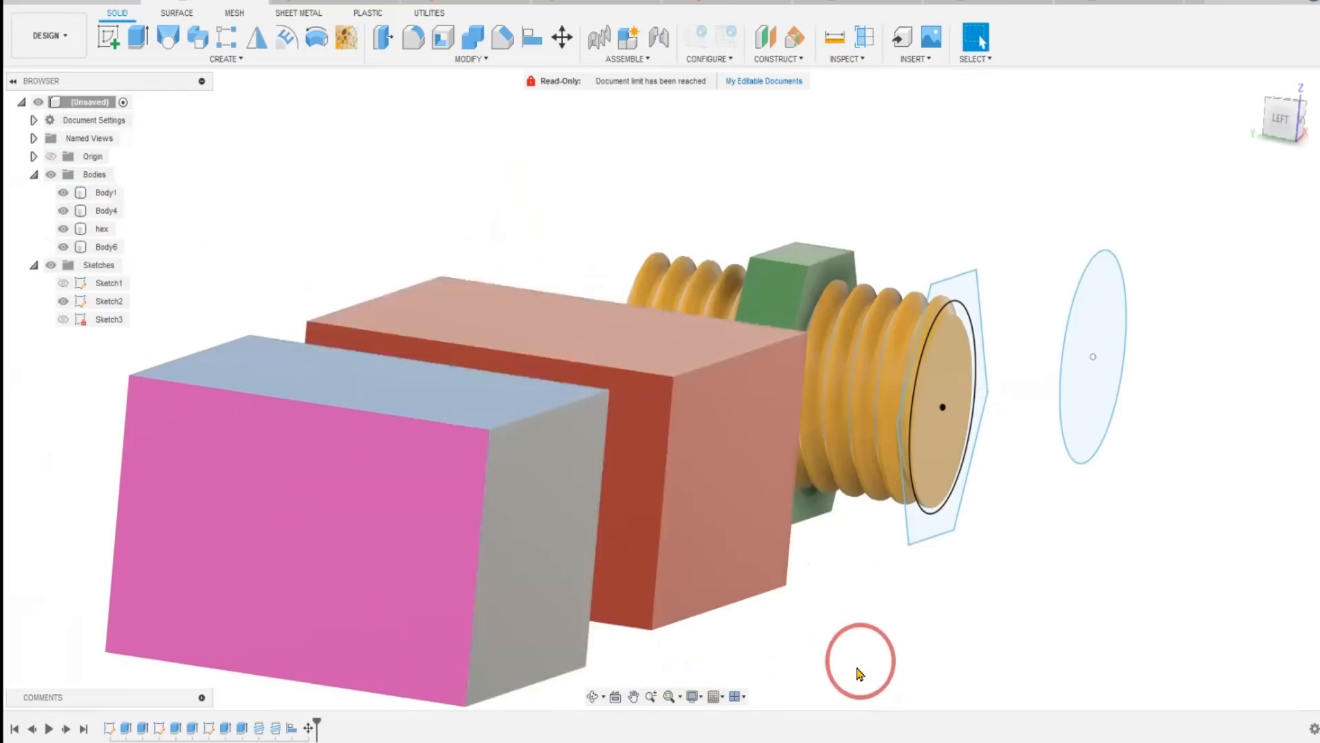
pyautogui.keyDown('shift'); pyautogui.moveTo(850, 666); pyautogui.dragTo(819, 666, button='middle'); pyautogui.keyUp('shift')
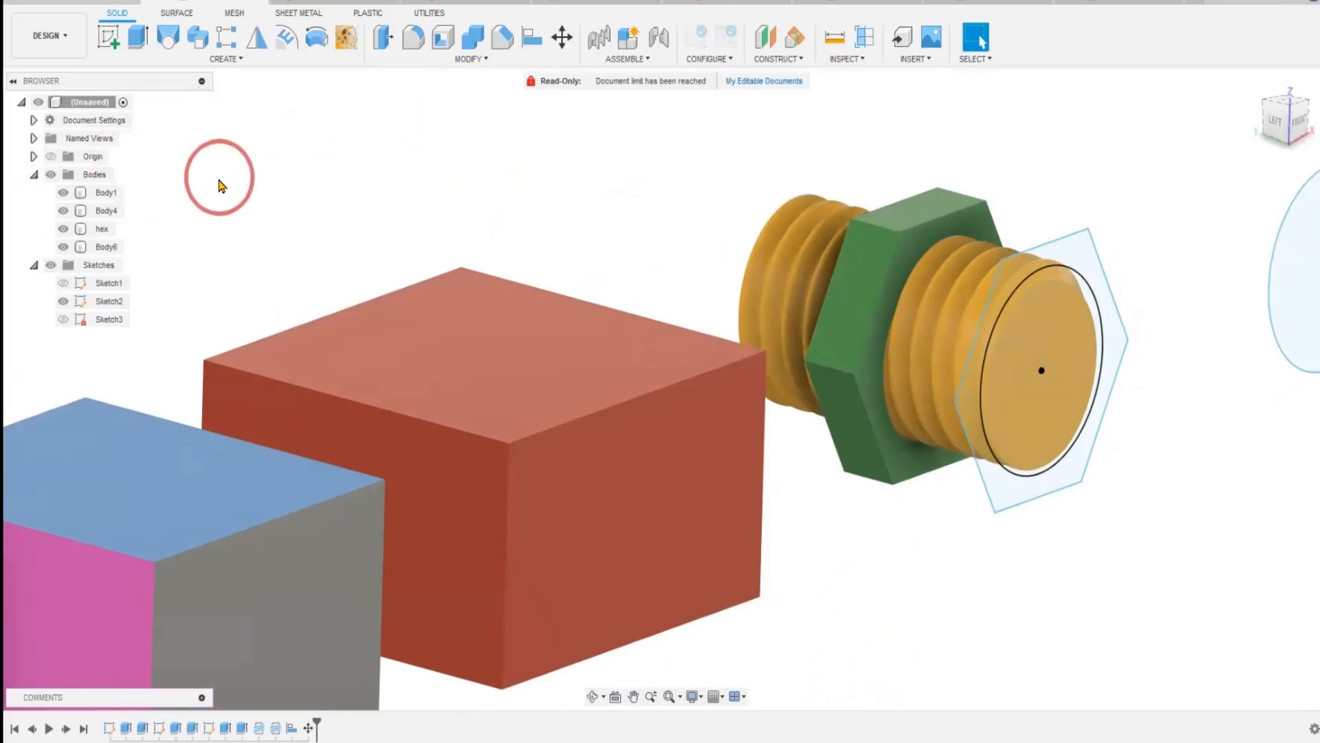
# Try to align the centre of the threaded cylinder's front end face to the centre of the red box's top face.
pyautogui.click(532, 38)
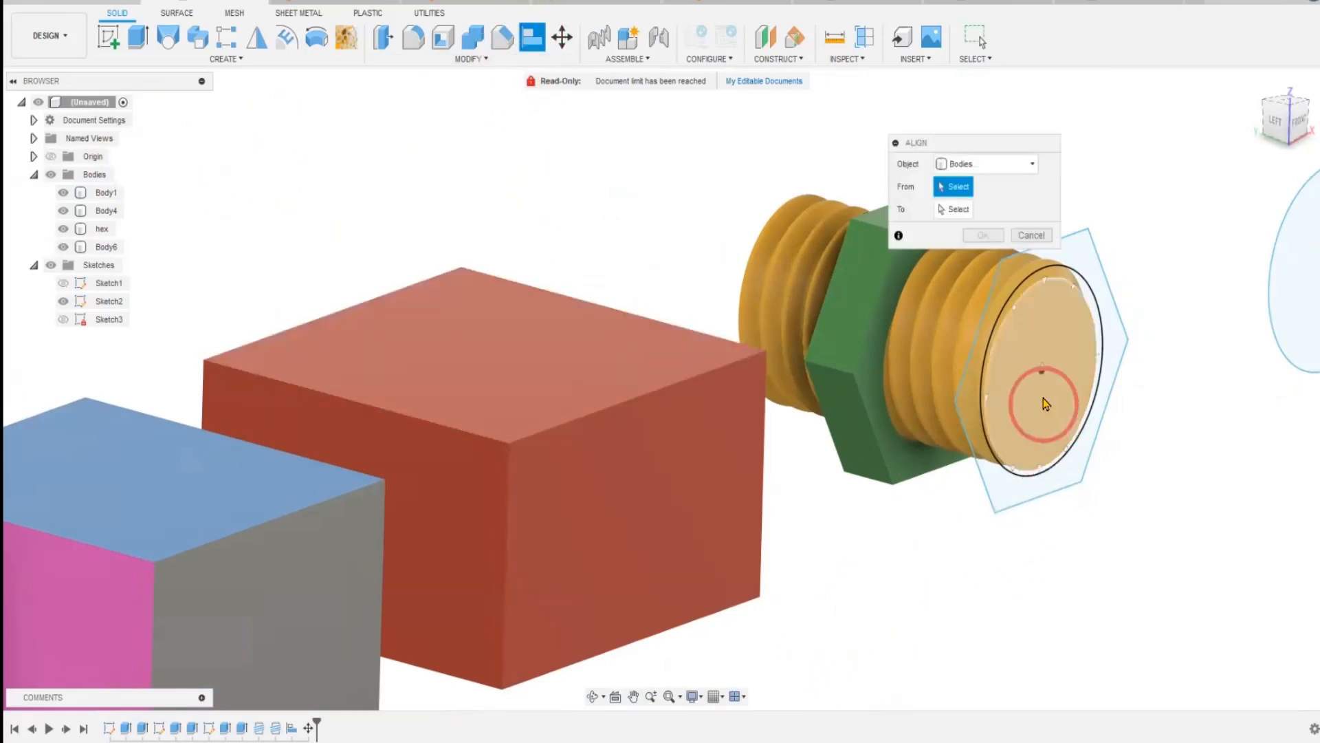
pyautogui.click(1043, 373)
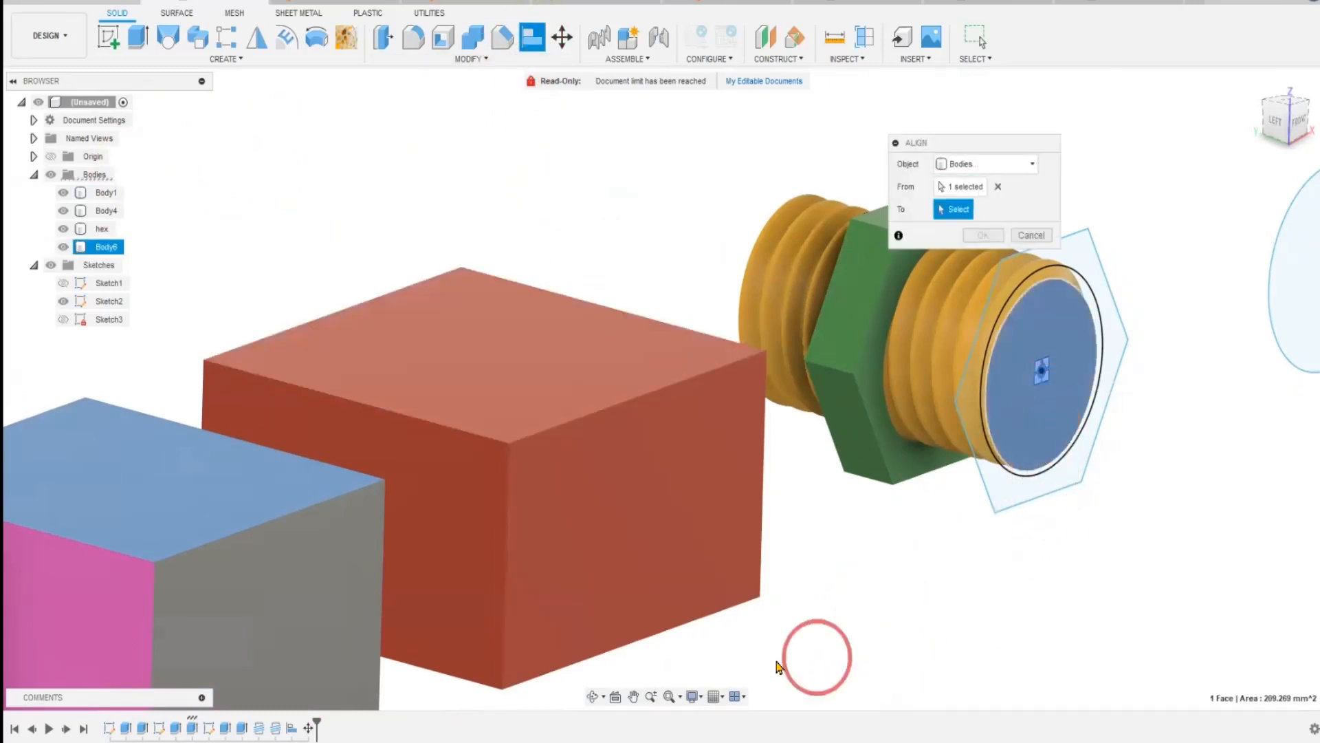
pyautogui.click(484, 358)
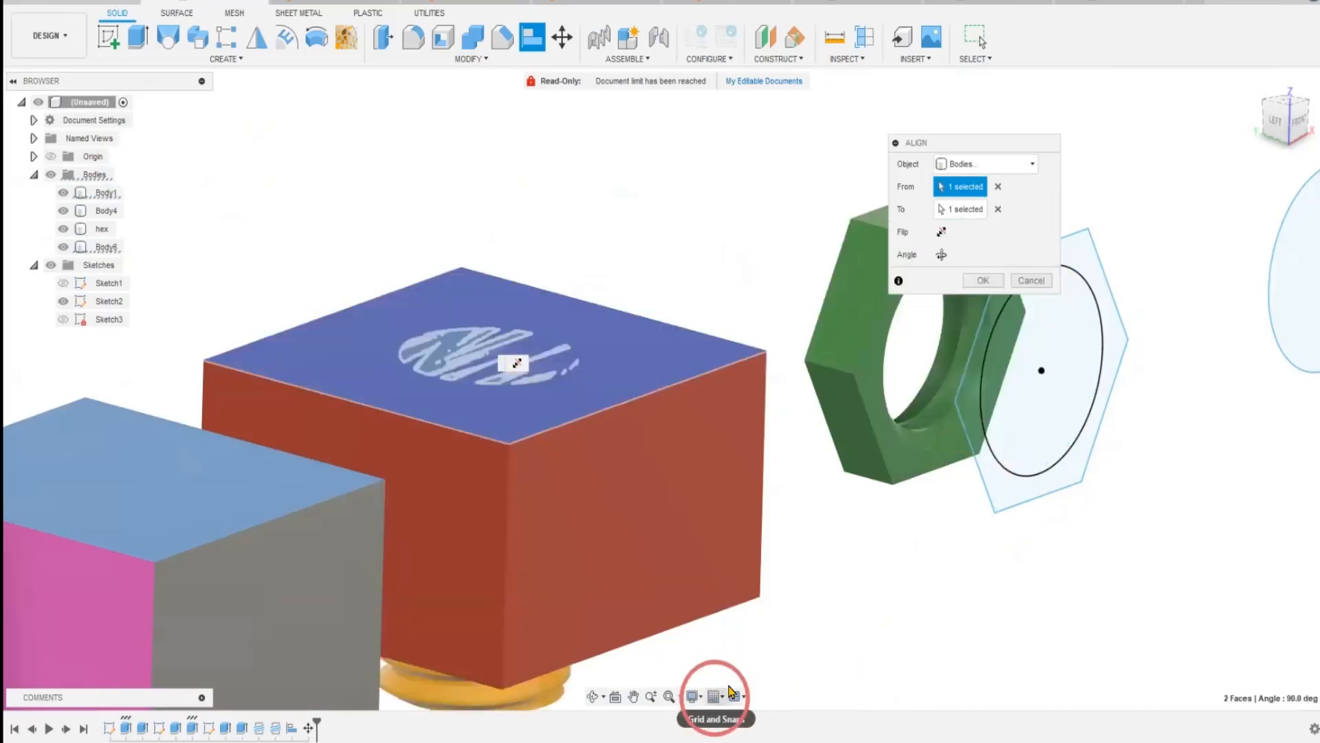
pyautogui.moveTo(828, 605)
pyautogui.keyDown('shift'); pyautogui.mouseDown(button='middle')
pyautogui.moveTo(852, 554)
pyautogui.moveTo(811, 604)
pyautogui.moveTo(802, 584)
pyautogui.moveTo(802, 605)
pyautogui.mouseUp(button='middle'); pyautogui.keyUp('shift')
pyautogui.press('Return')
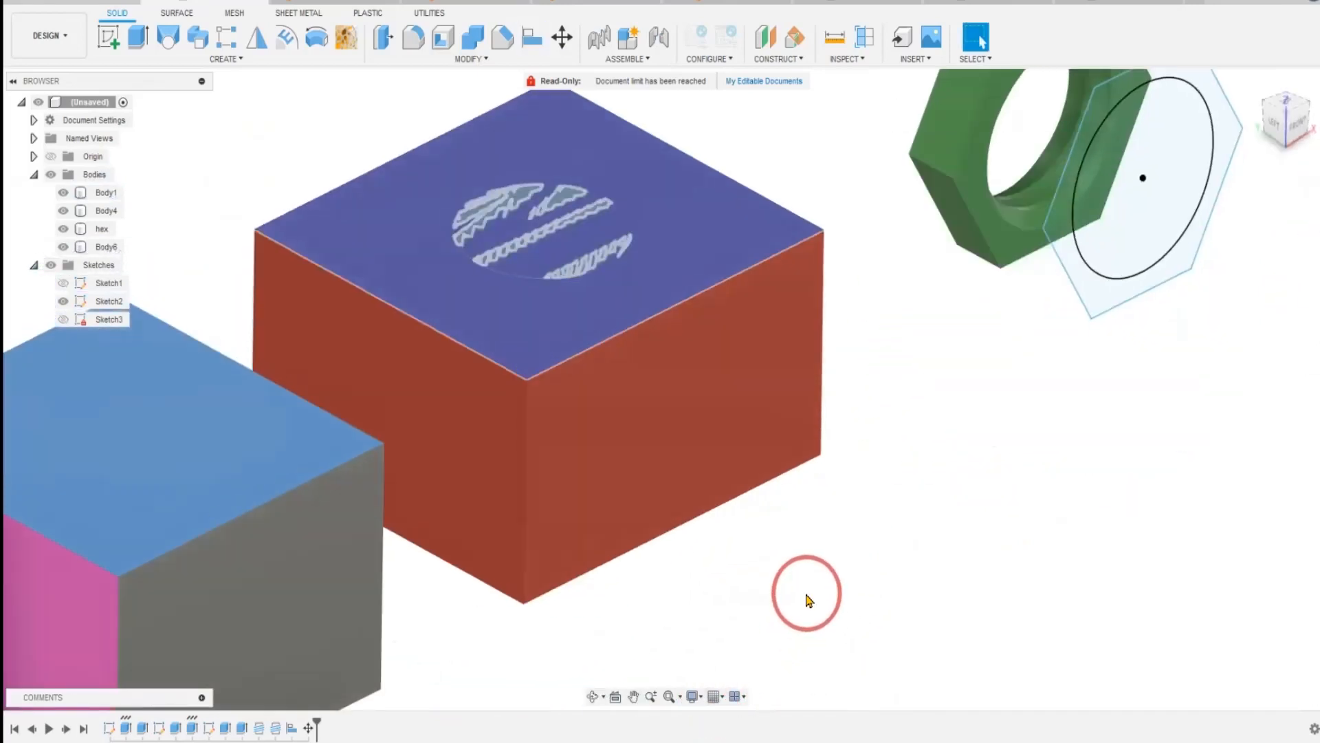
# Align the centre of the threaded cylinder's rear end face to the centre of the red box's top face.
pyautogui.keyDown('shift'); pyautogui.moveTo(899, 589); pyautogui.dragTo(381, 440, button='middle'); pyautogui.keyUp('shift')
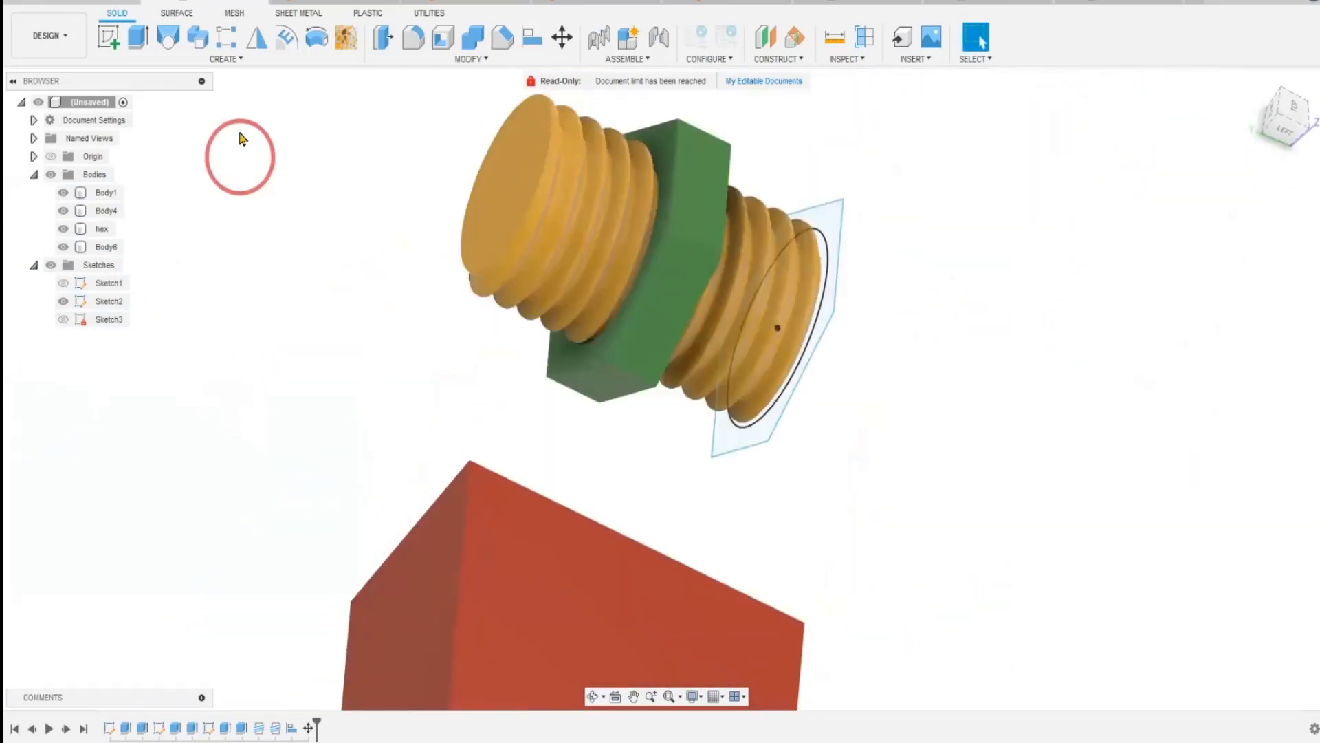
pyautogui.click(531, 38)
pyautogui.click(503, 186)
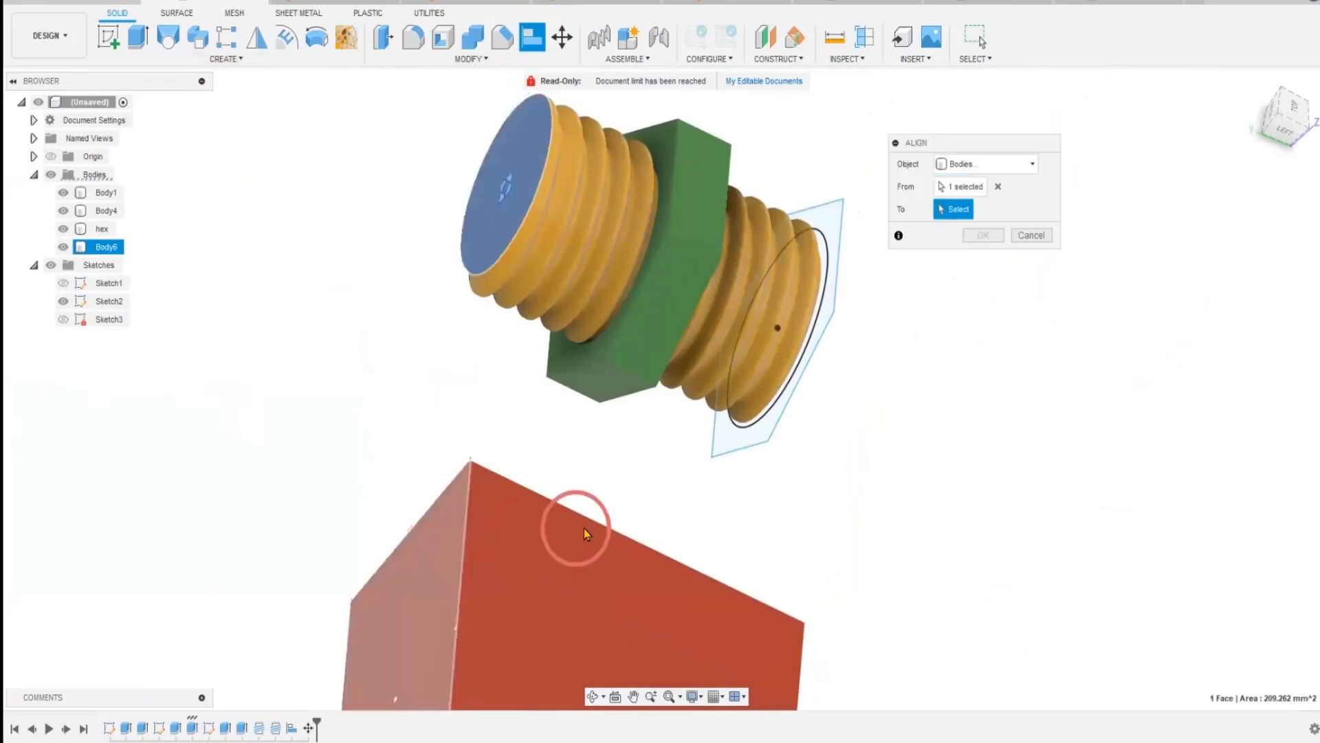
pyautogui.moveTo(581, 460); pyautogui.dragTo(505, 306, button='middle')
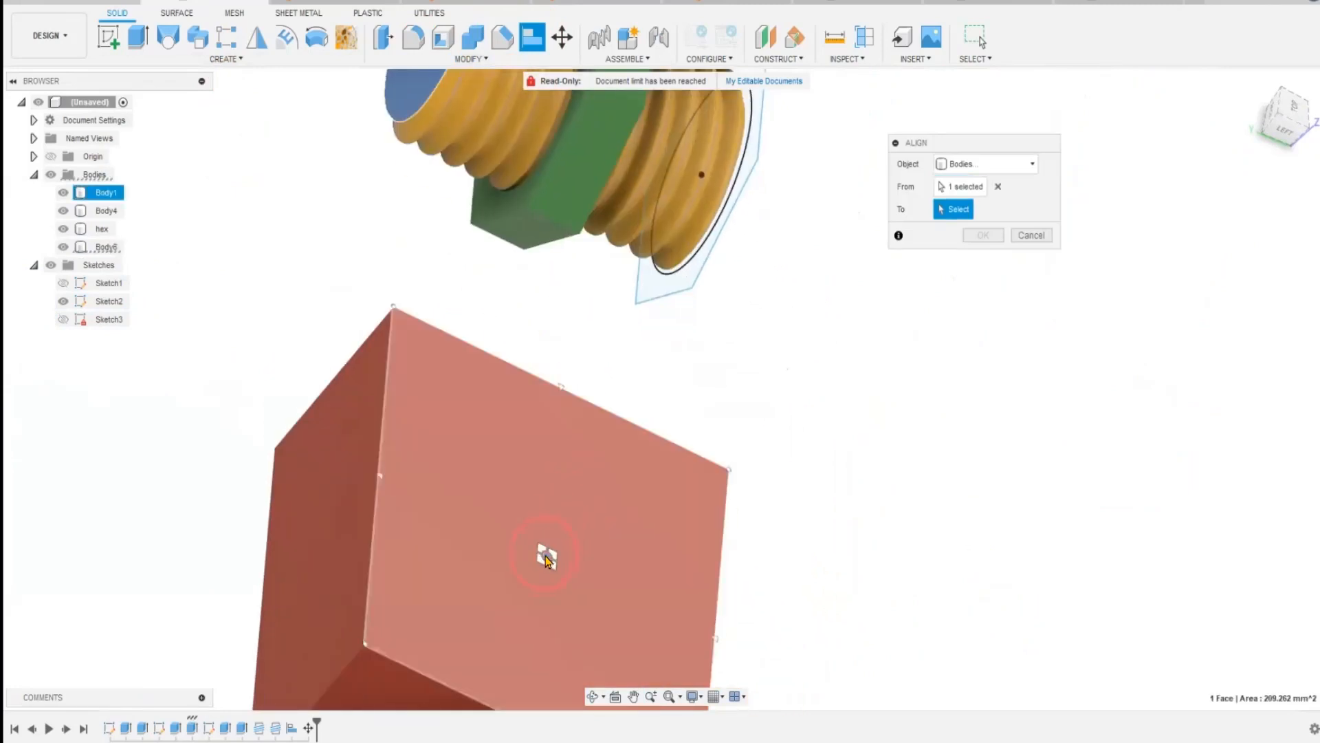
pyautogui.click(546, 559)
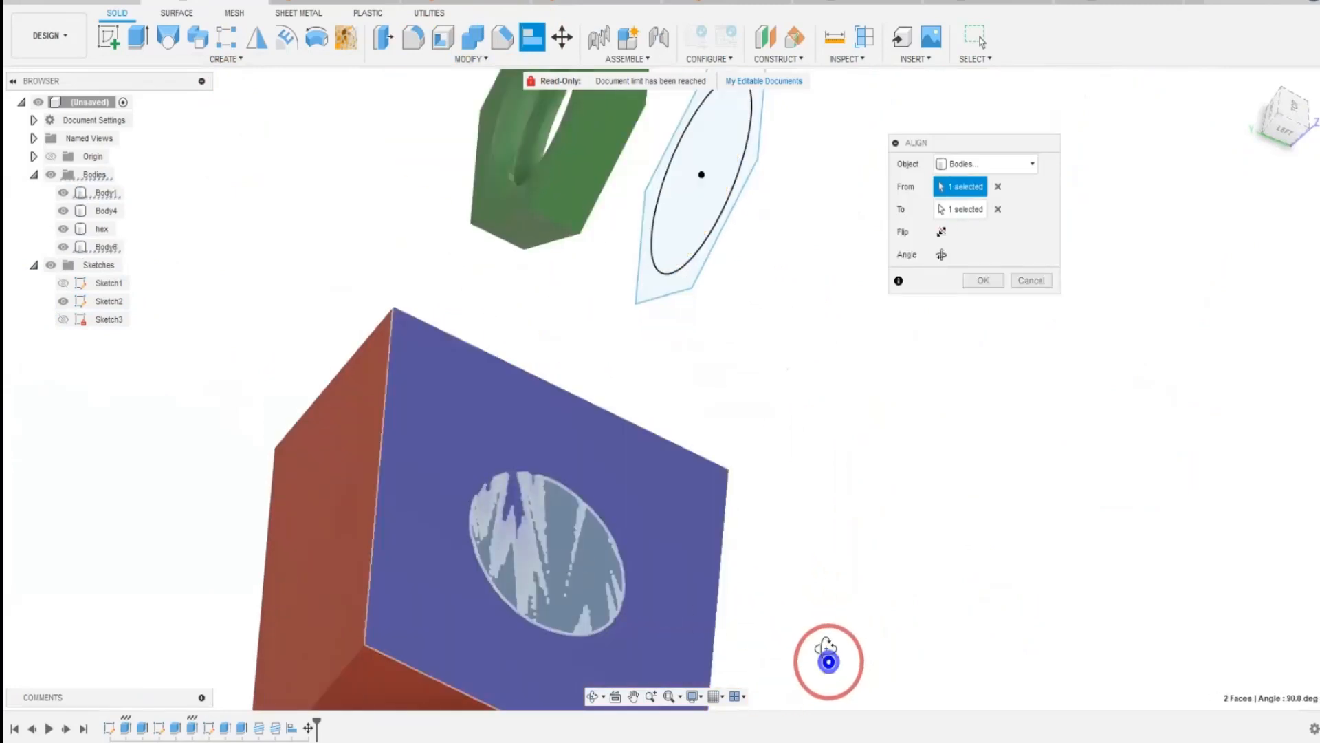
pyautogui.keyDown('shift'); pyautogui.moveTo(829, 662); pyautogui.dragTo(465, 643, button='middle'); pyautogui.keyUp('shift')
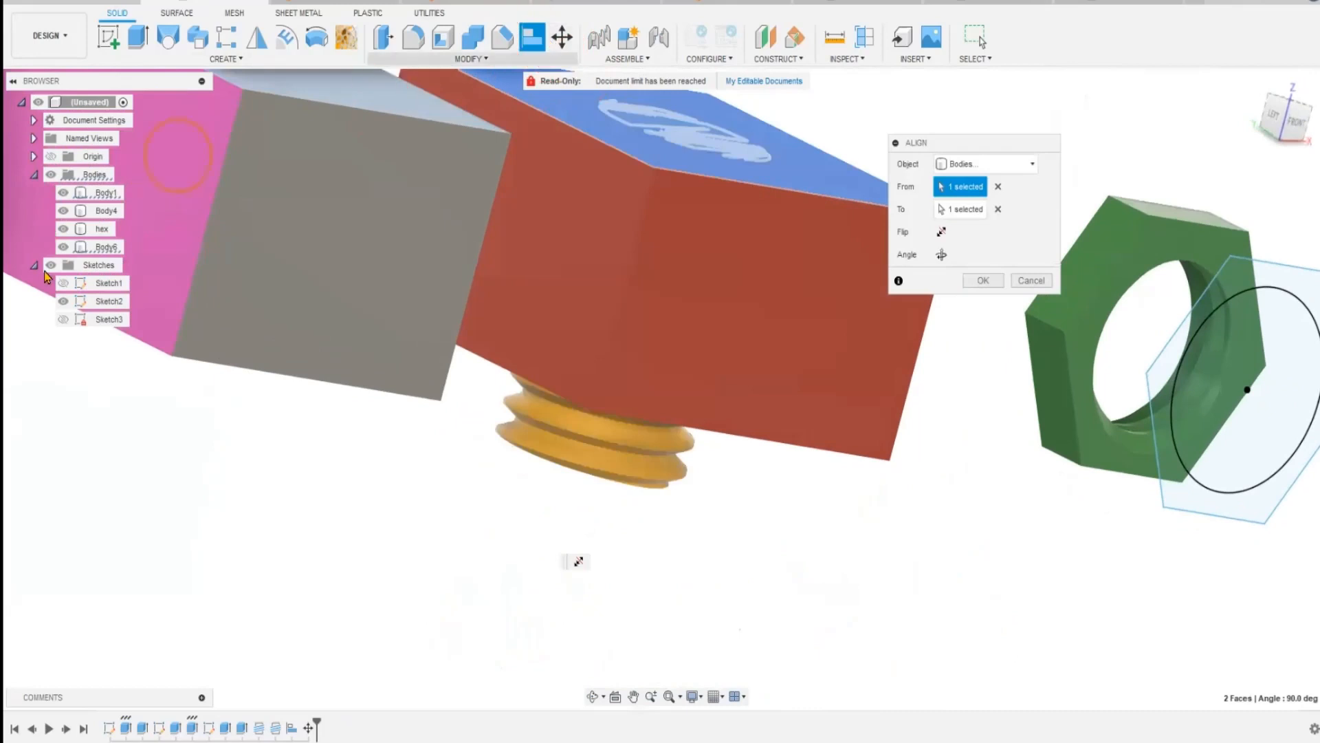
pyautogui.click(532, 47)
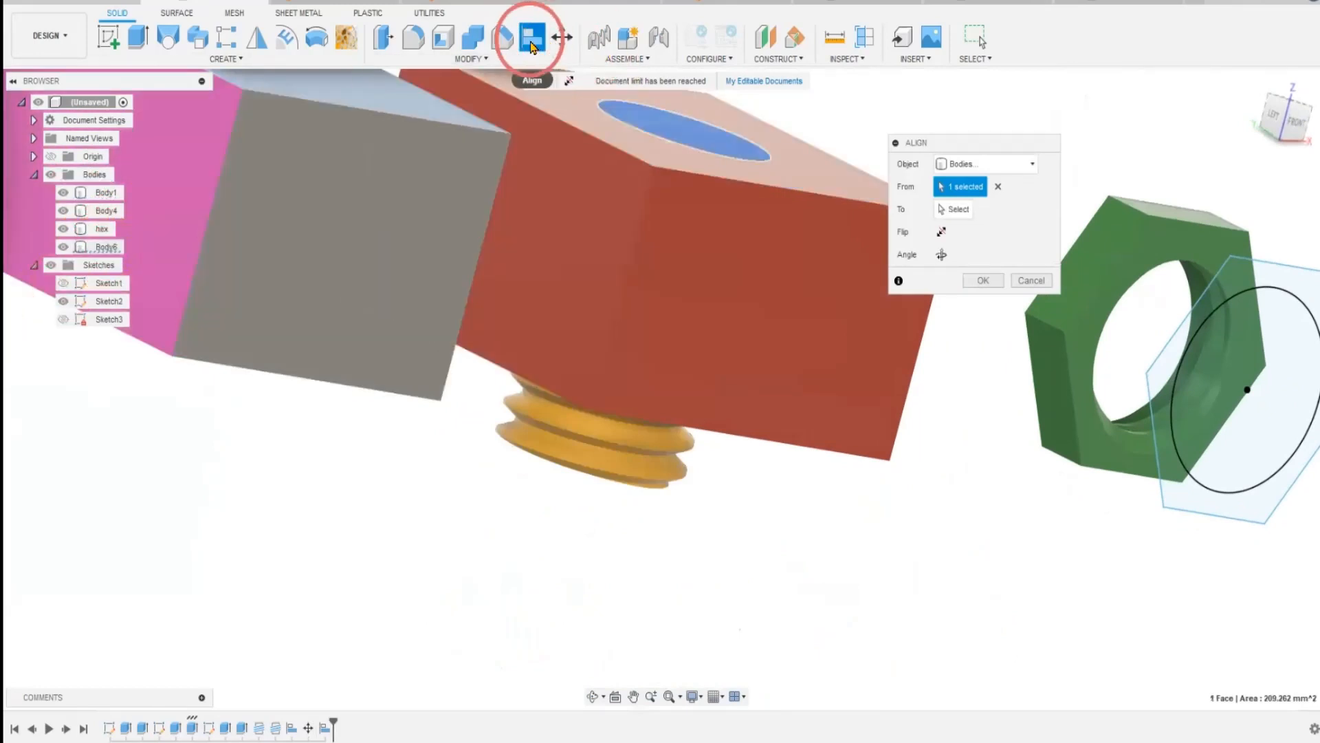
pyautogui.click(983, 280)
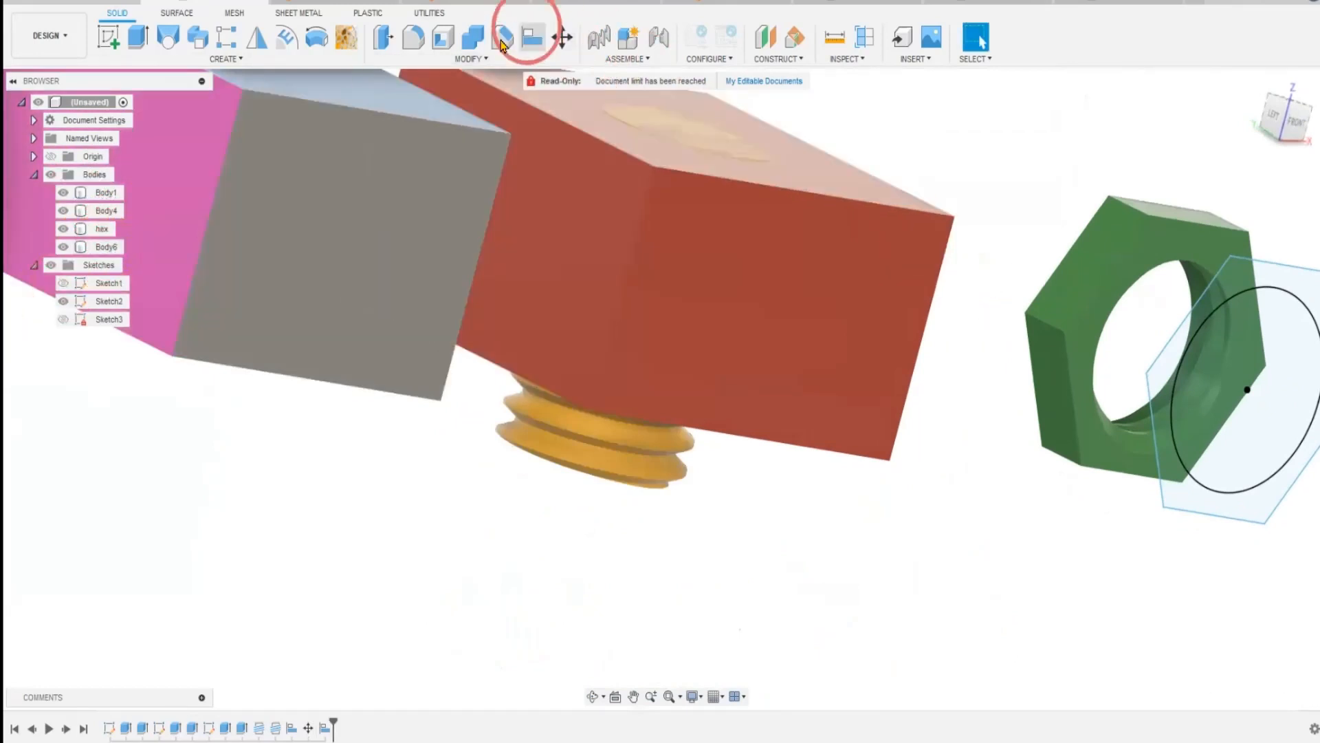
# Move the threaded cylinder, Body6, about 29.2 mm along Z so it stands on the red box's top face.
pyautogui.click(532, 38)
pyautogui.click(607, 459)
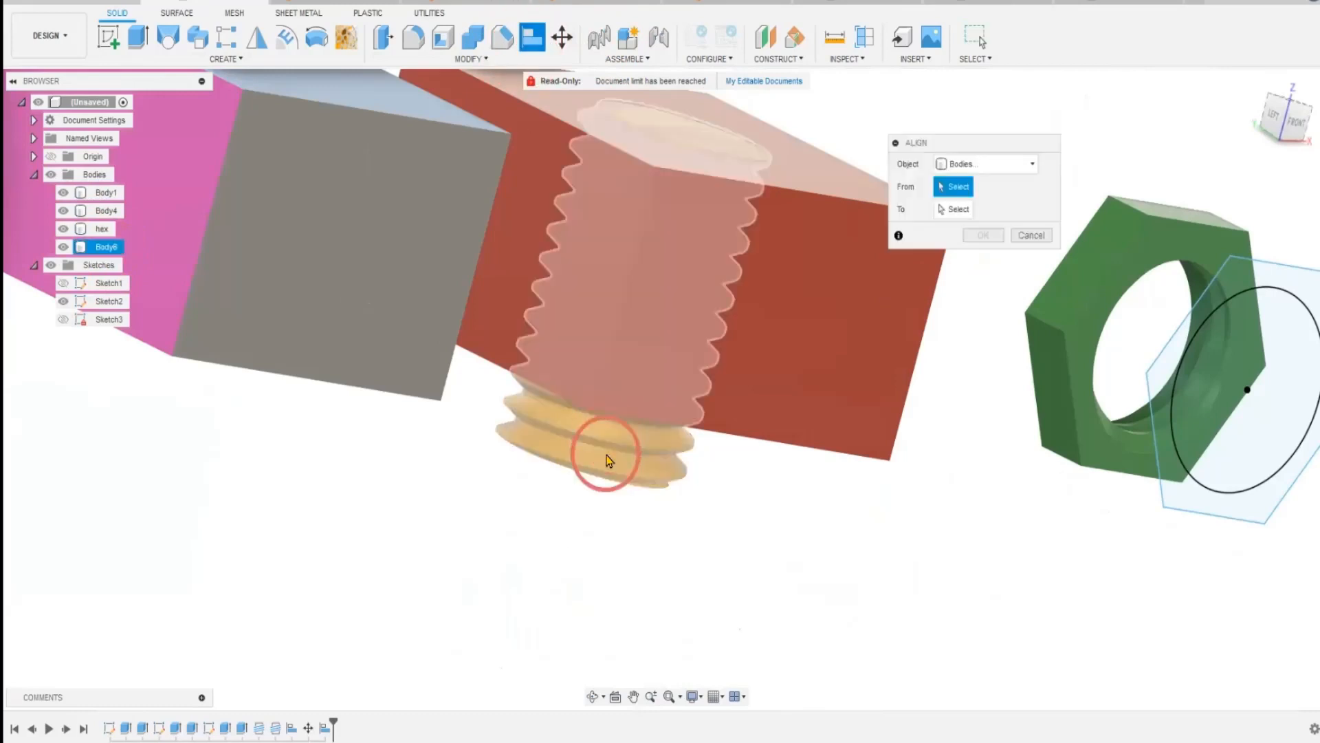
pyautogui.click(562, 38)
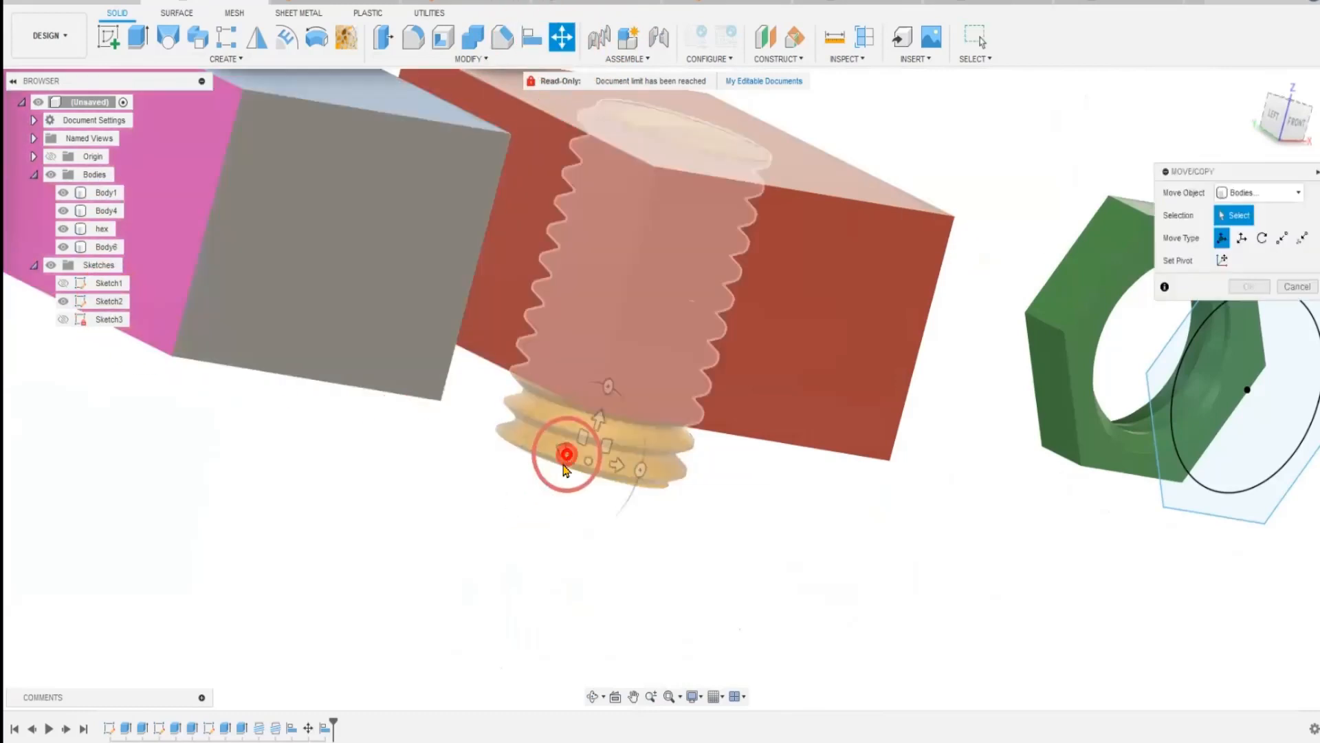
pyautogui.click(568, 448)
pyautogui.moveTo(605, 381); pyautogui.dragTo(686, 30)
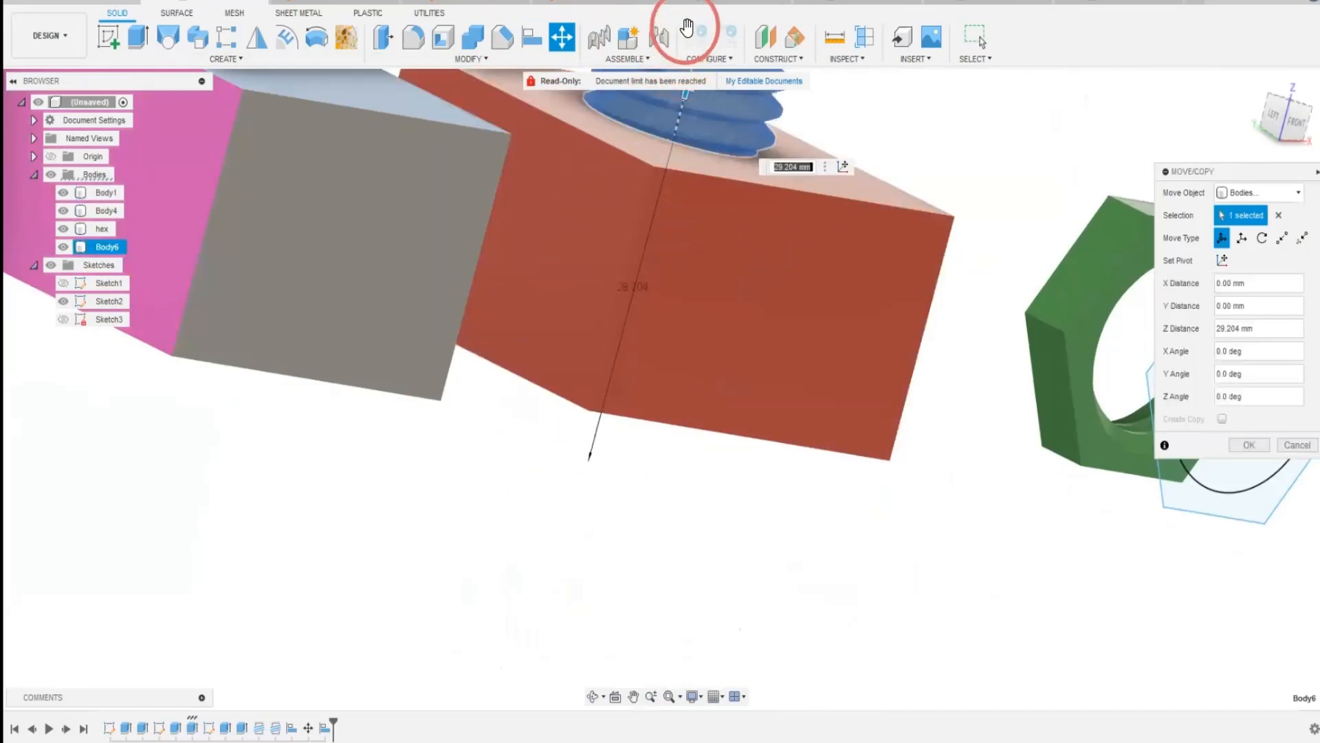
pyautogui.moveTo(569, 534); pyautogui.dragTo(560, 727, button='middle')
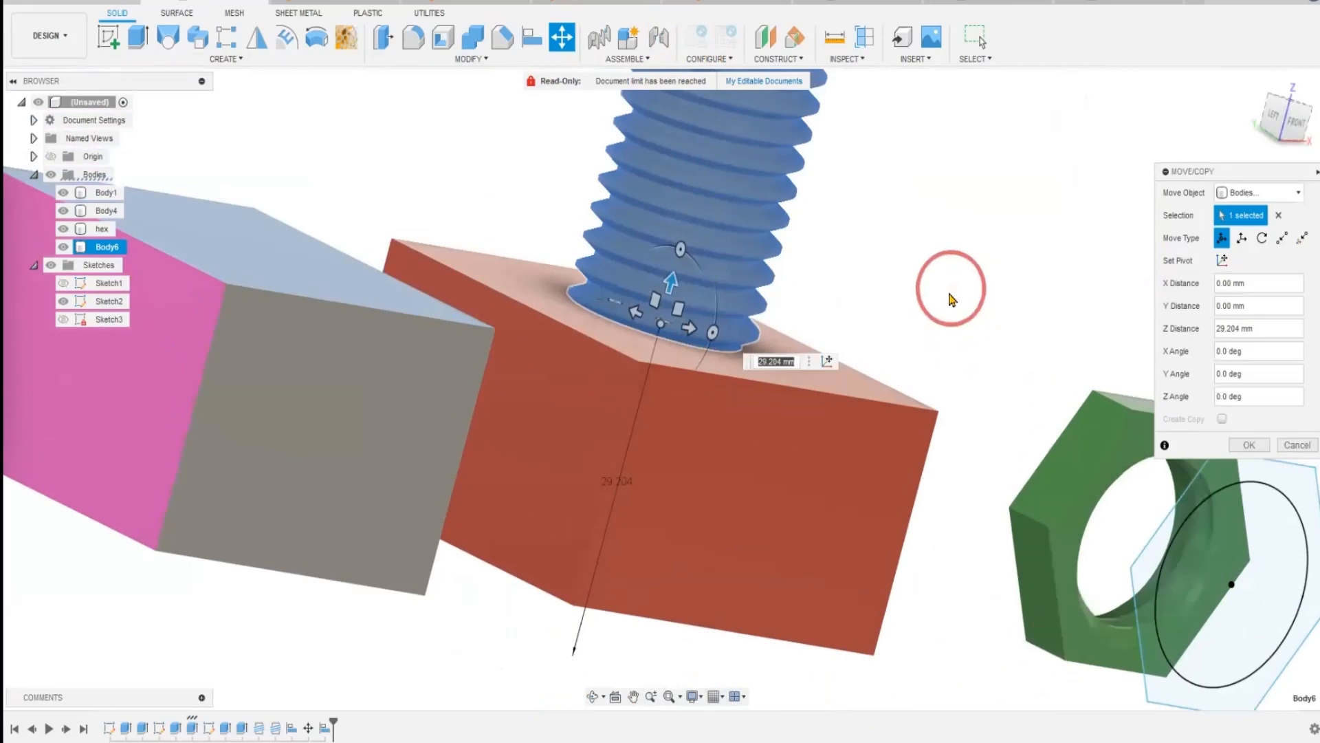
pyautogui.click(1250, 445)
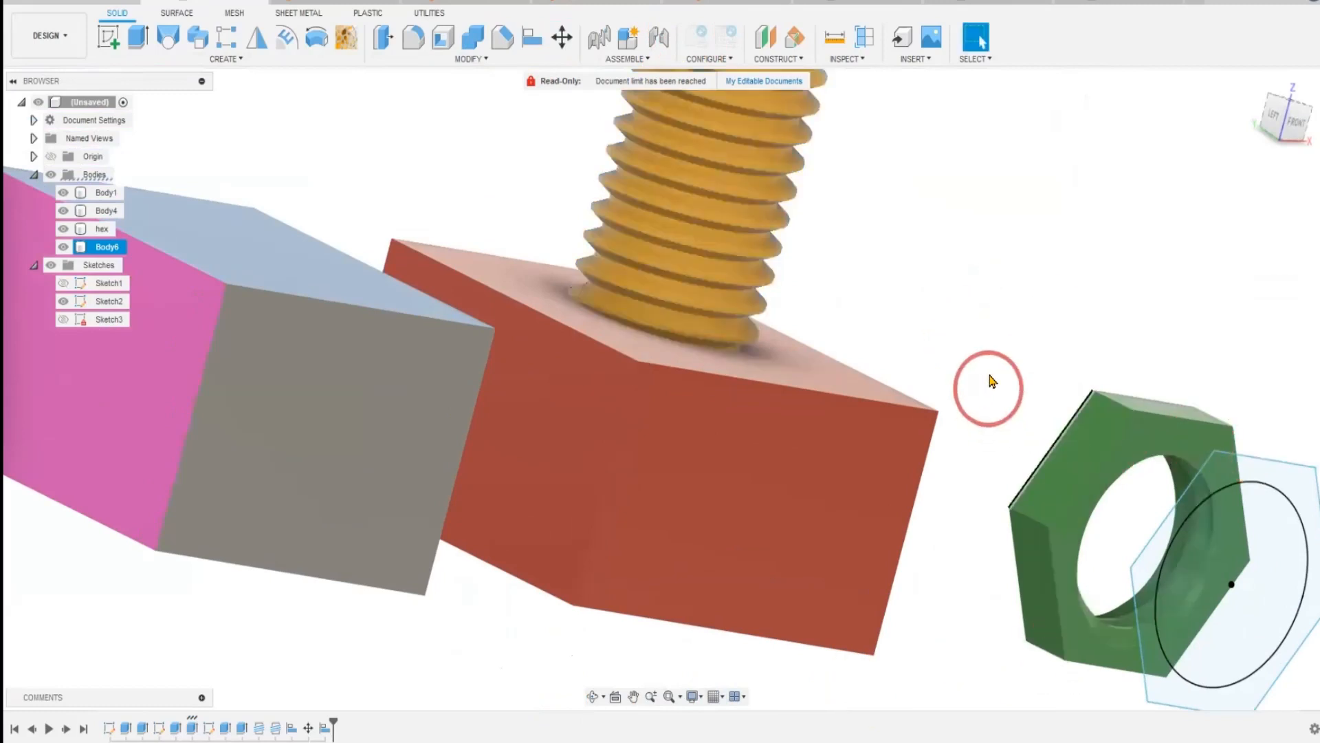
pyautogui.keyDown('shift'); pyautogui.moveTo(990, 384); pyautogui.dragTo(828, 419, button='middle'); pyautogui.keyUp('shift')
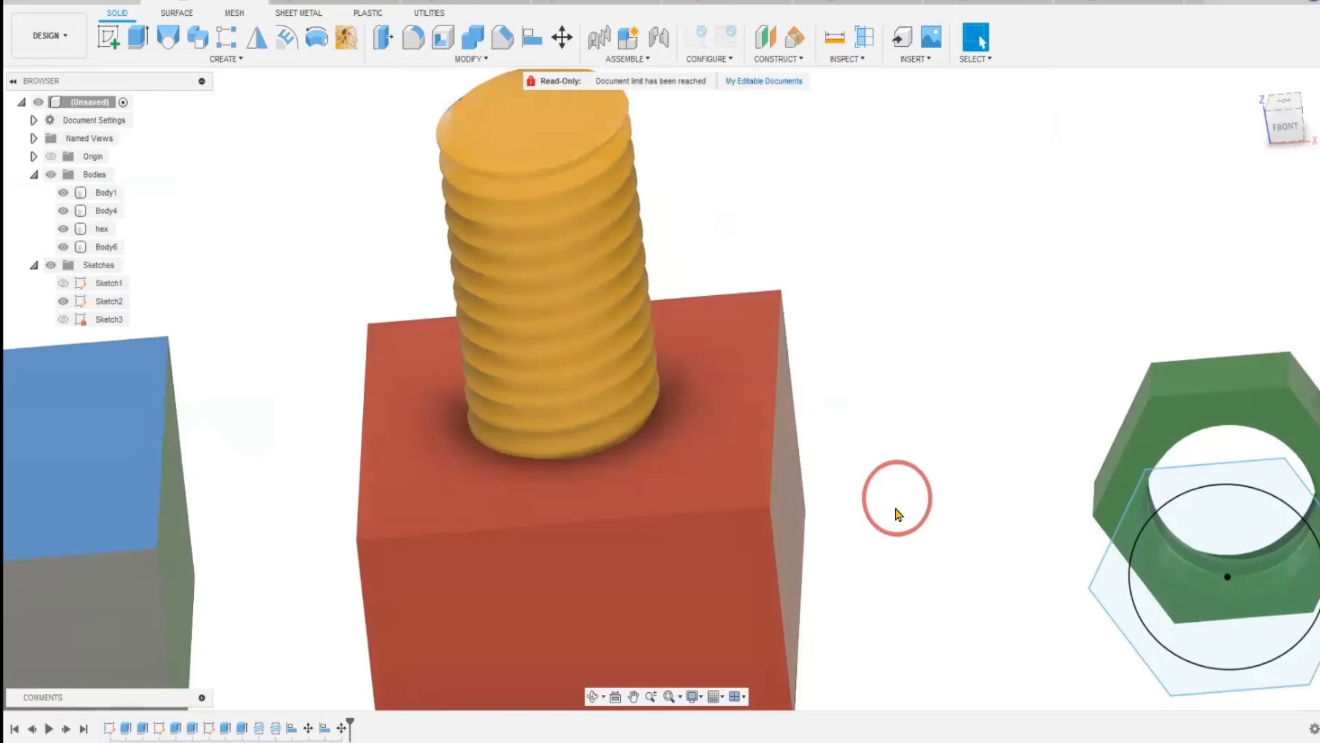
pyautogui.scroll(-5, 903, 567)
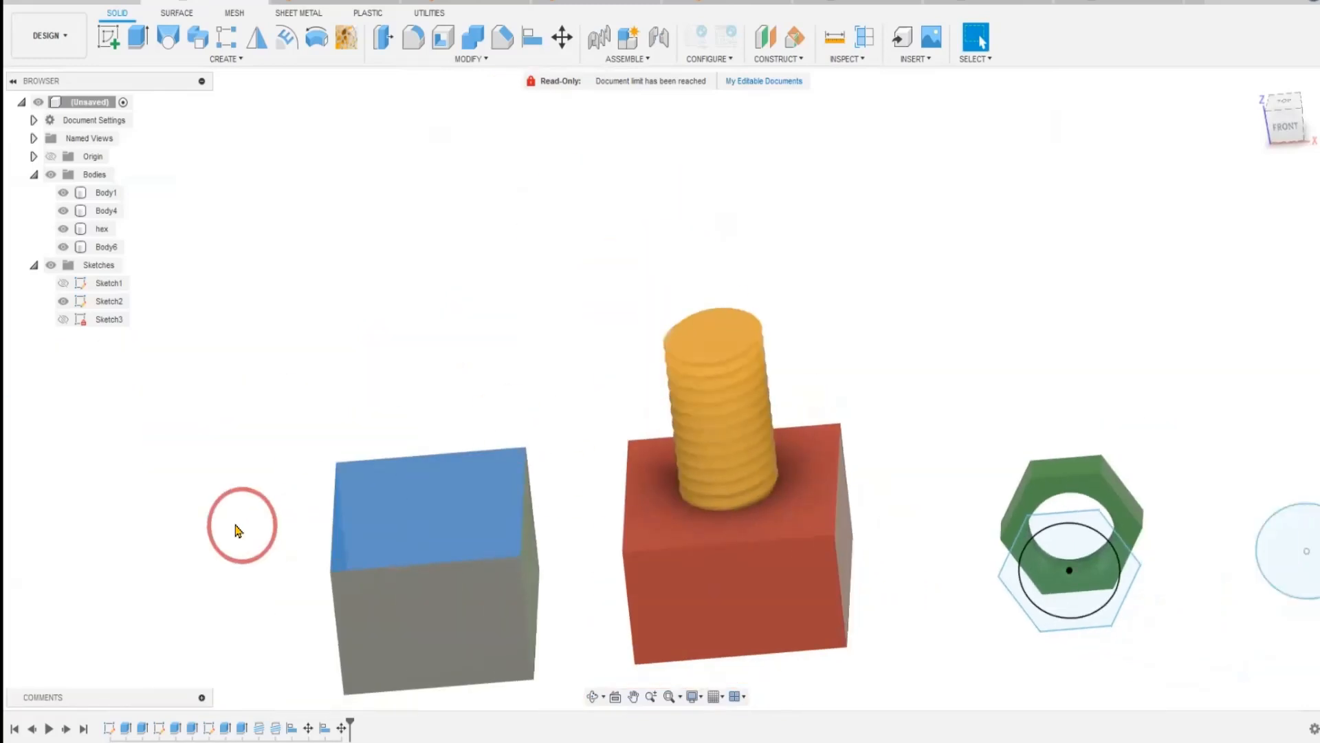
pyautogui.keyDown('shift'); pyautogui.moveTo(237, 530); pyautogui.dragTo(828, 634, button='middle'); pyautogui.keyUp('shift')
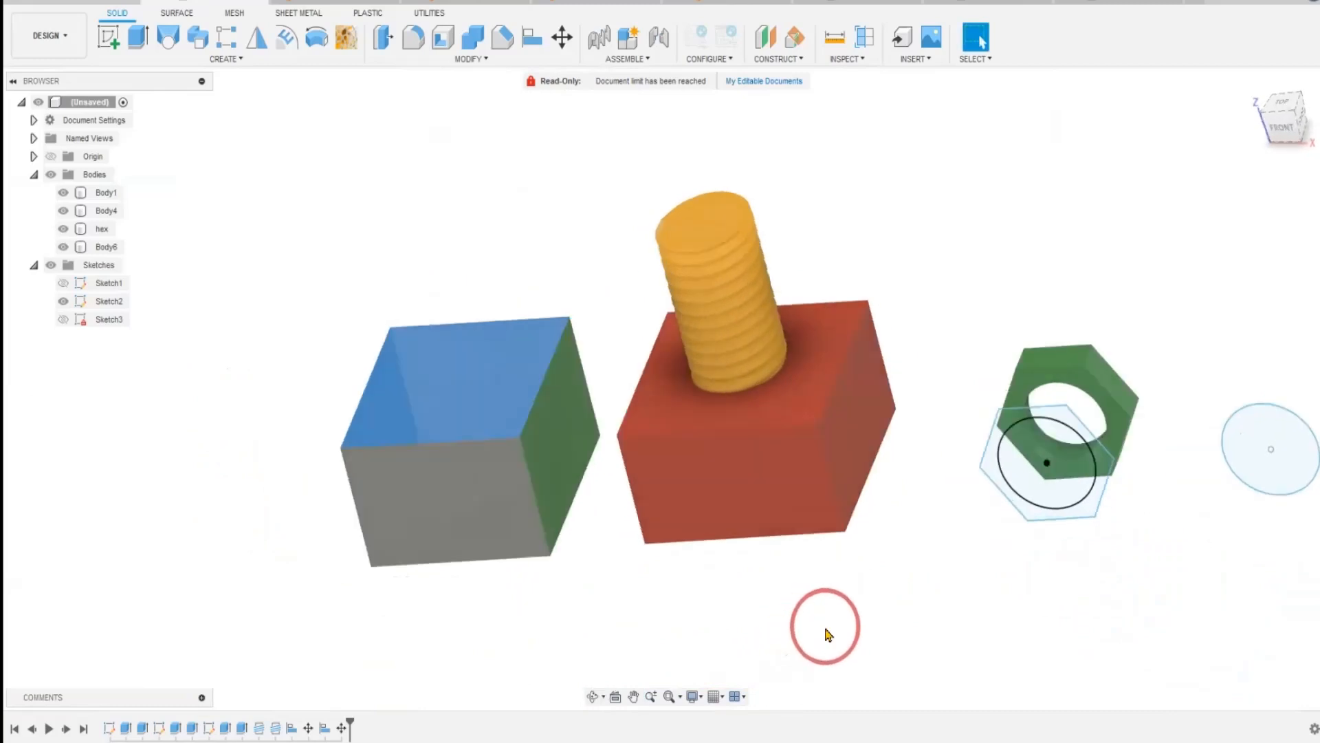